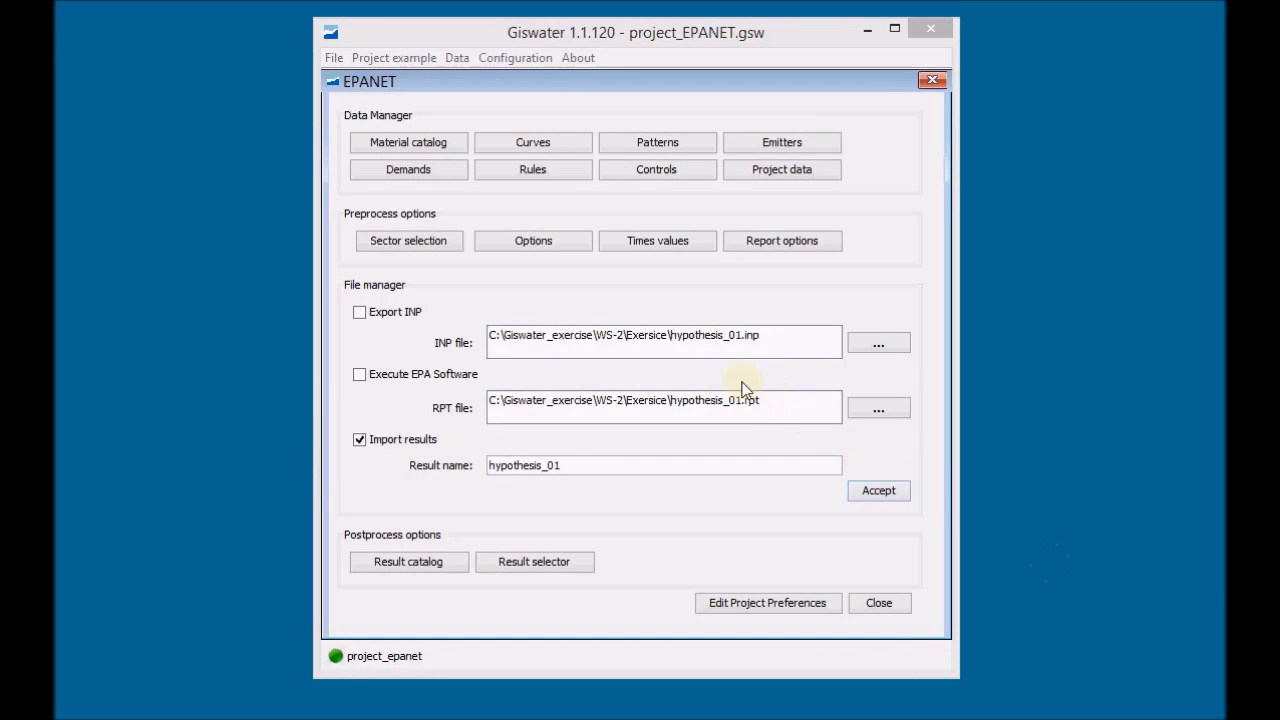
- Minimise the Giswater window and select the Epanet2w shortcut on the desktop
{"action": "left_click", "coordinate": [867, 31]}
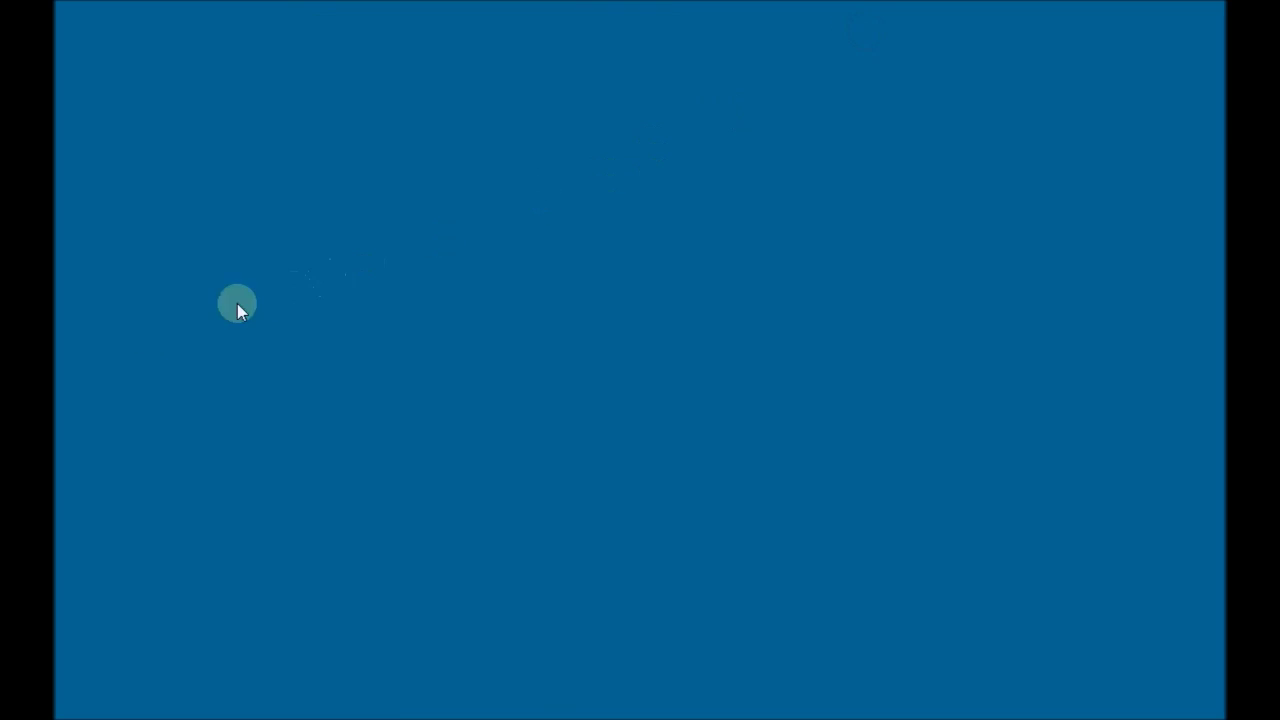
{"action": "left_click_drag", "start_coordinate": [56, 356], "coordinate": [195, 152]}
{"action": "left_click", "coordinate": [208, 222]}
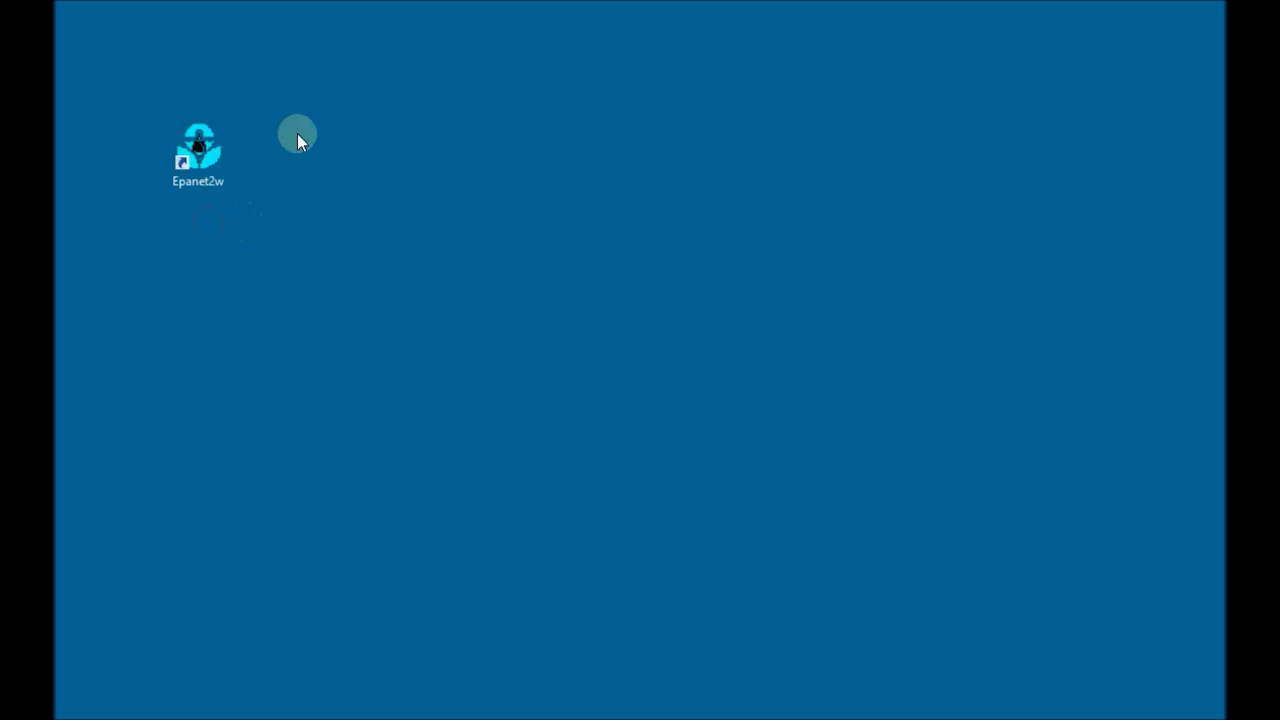
{"action": "left_click", "coordinate": [200, 150]}
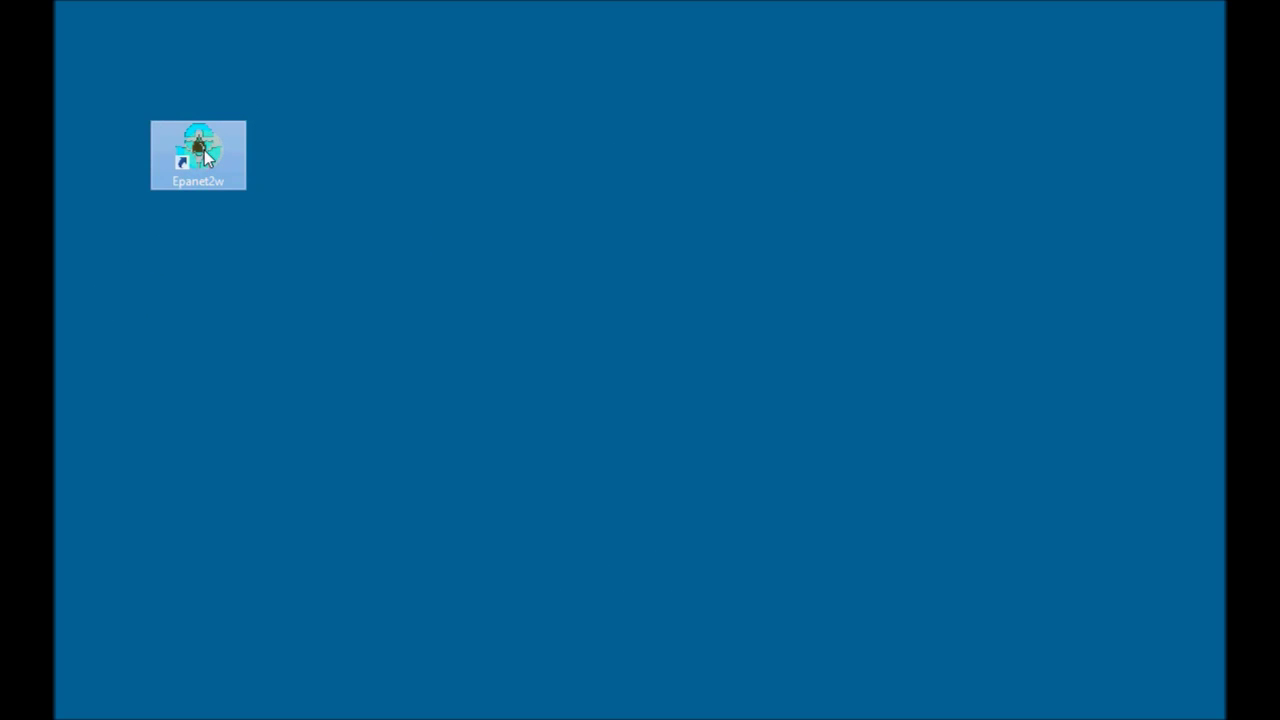
- Launch EPANET 2 and browse the Open dialog to C:\Giswater_exercise\WS-2\Exersice
{"action": "double_click", "coordinate": [200, 150]}
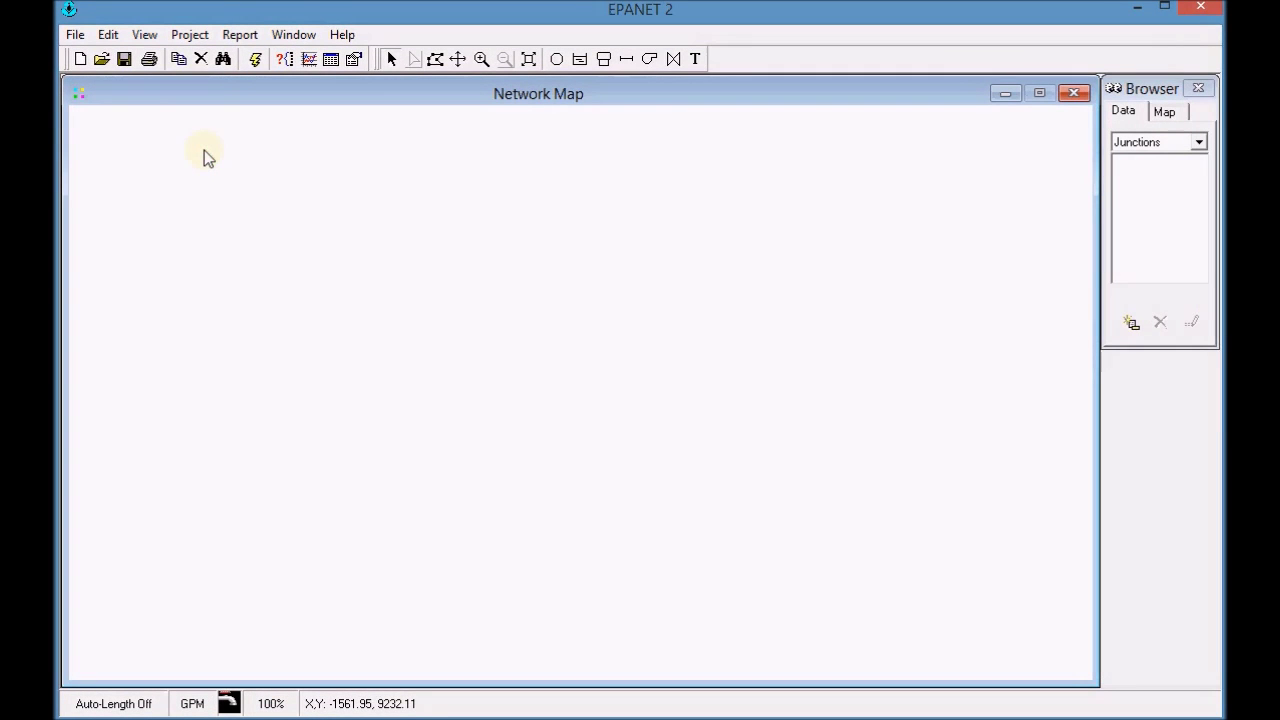
{"action": "left_click", "coordinate": [80, 37]}
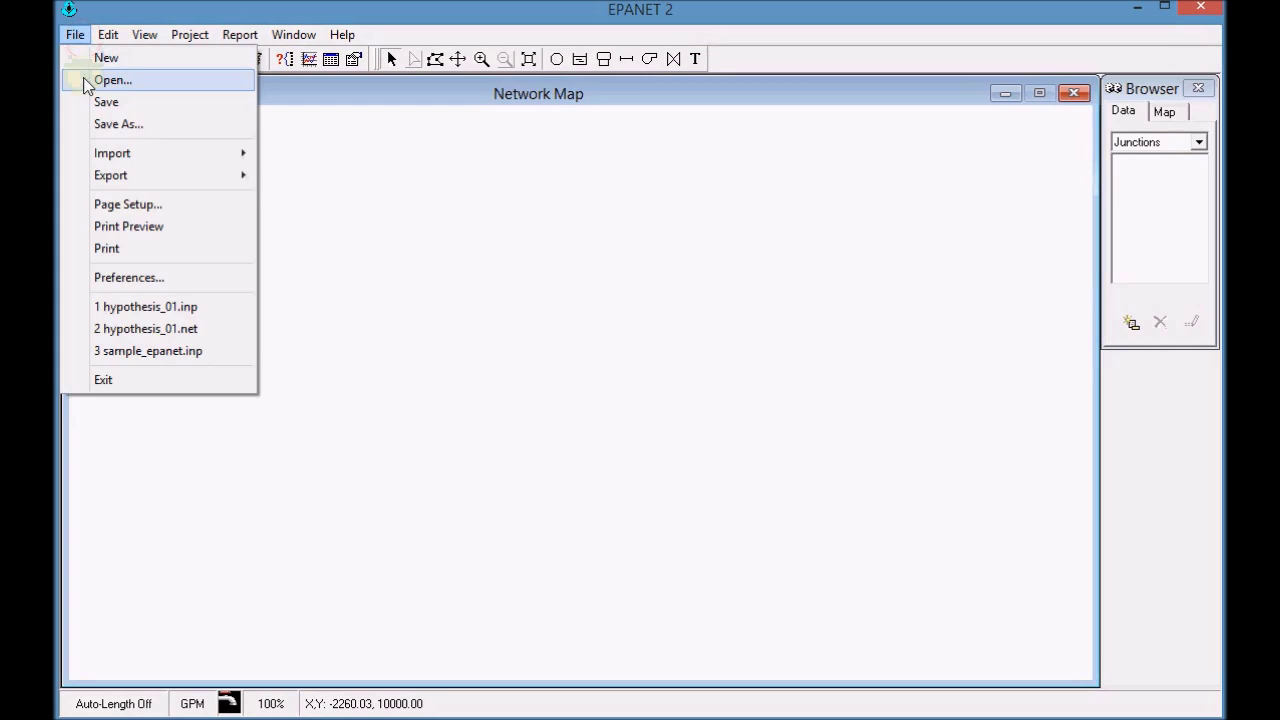
{"action": "left_click", "coordinate": [110, 80]}
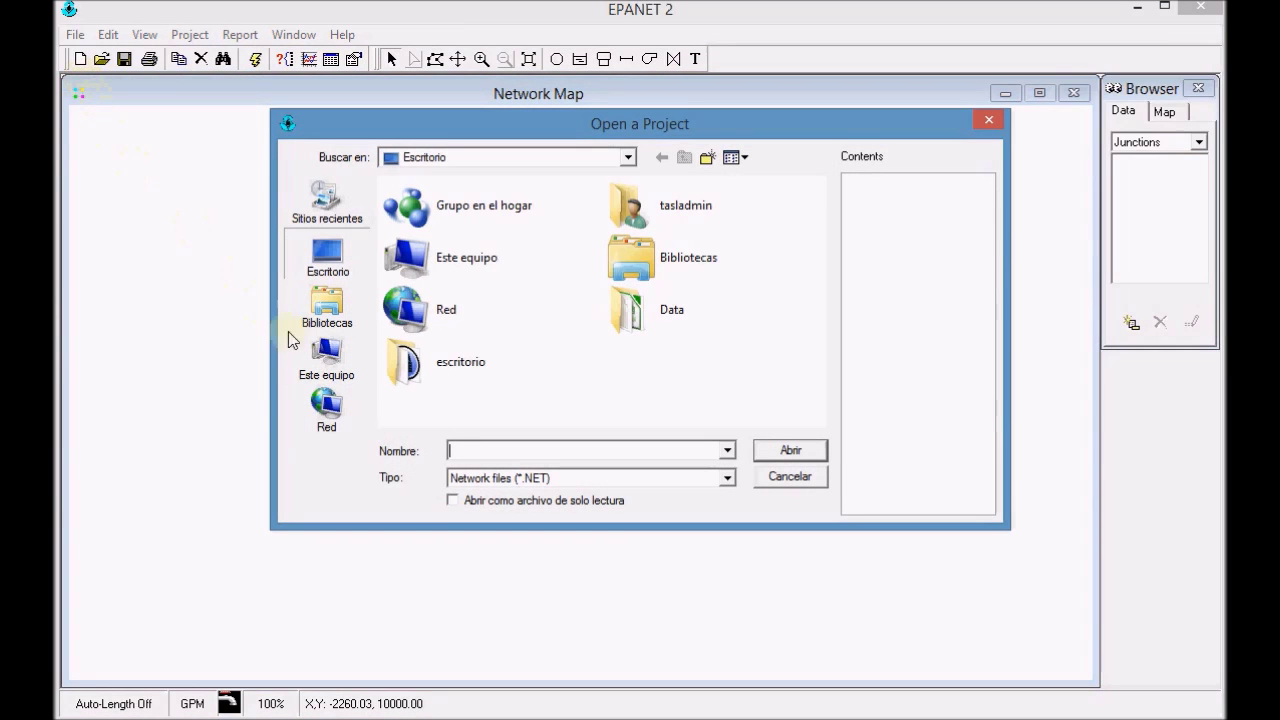
{"action": "left_click", "coordinate": [325, 358]}
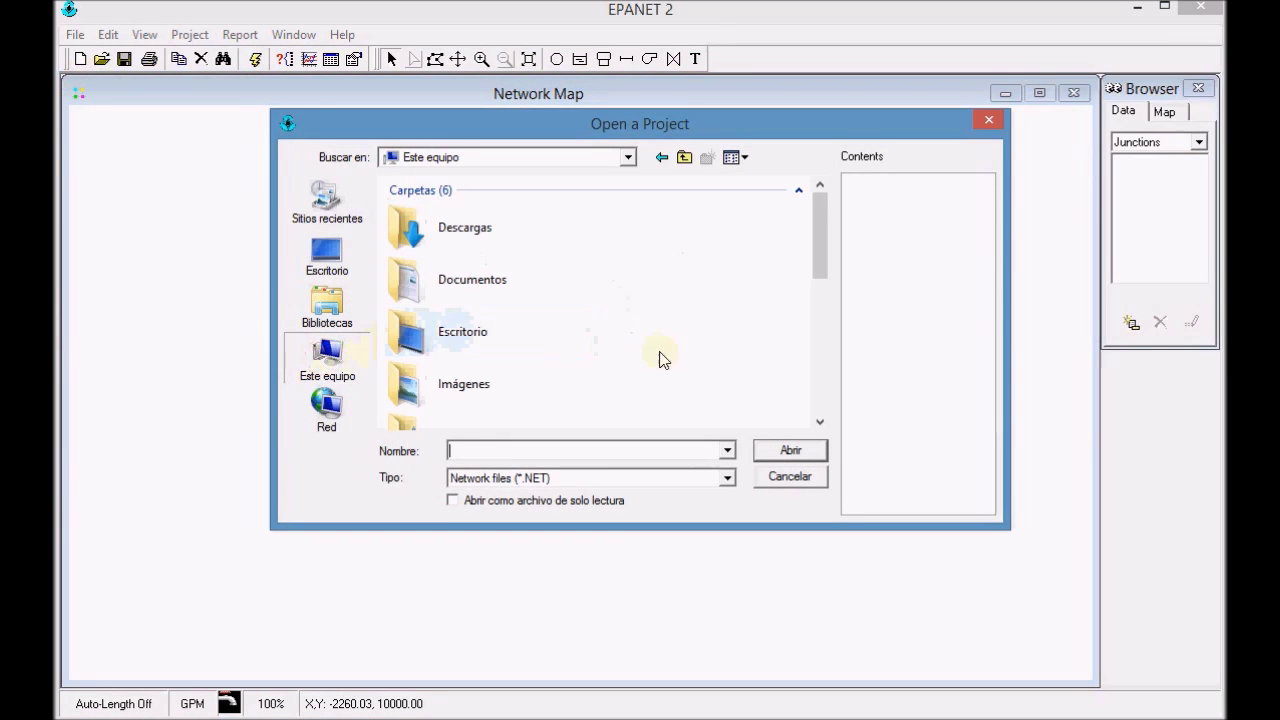
{"action": "left_click_drag", "start_coordinate": [817, 266], "coordinate": [822, 360]}
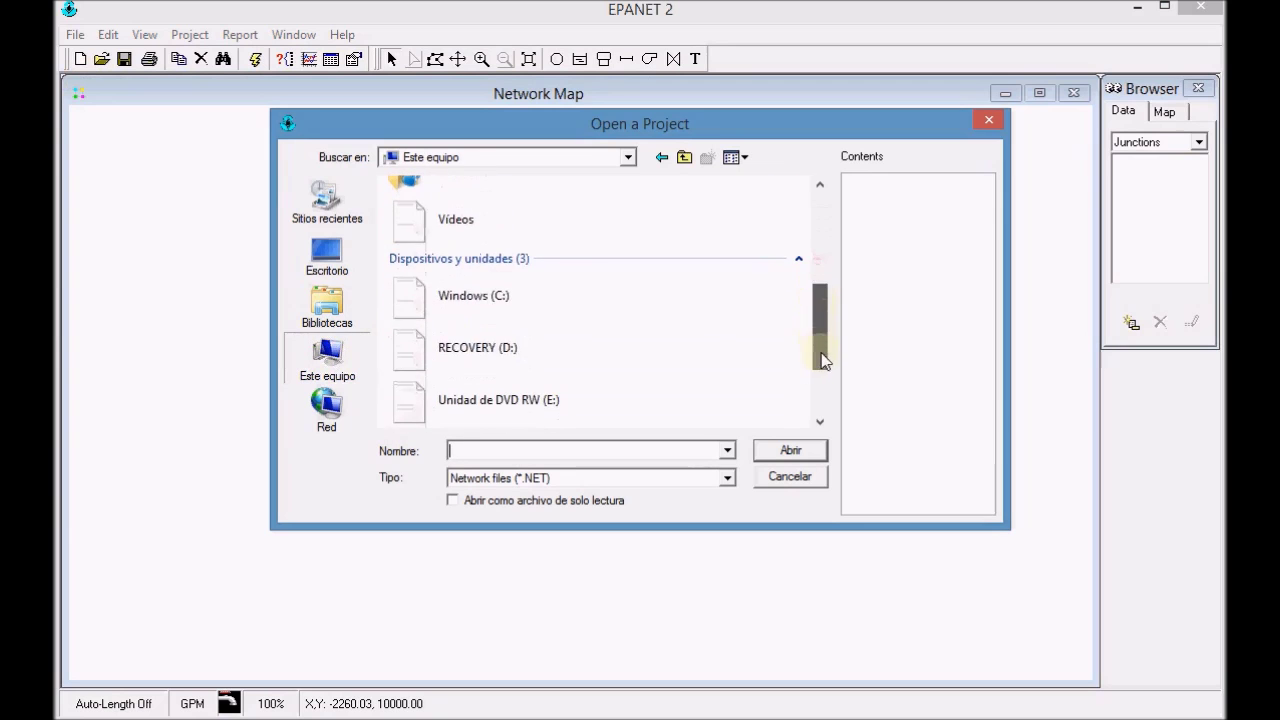
{"action": "double_click", "coordinate": [482, 297]}
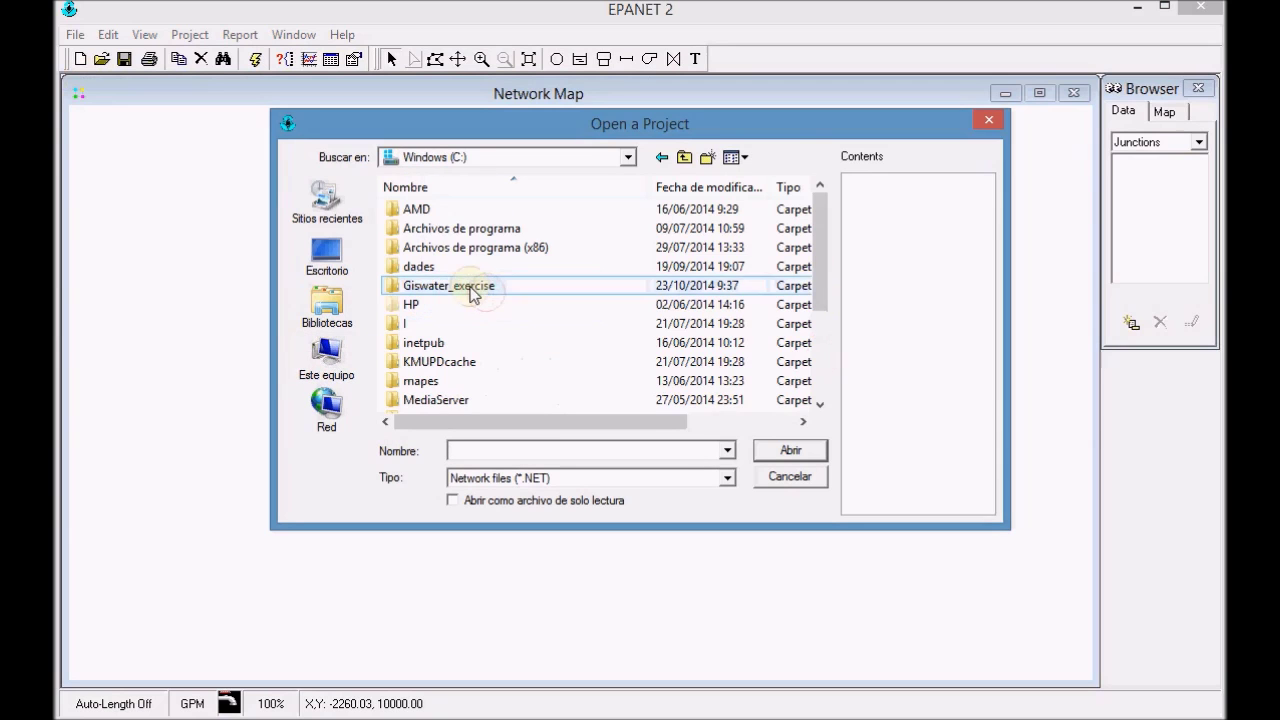
{"action": "double_click", "coordinate": [472, 288]}
{"action": "double_click", "coordinate": [448, 305]}
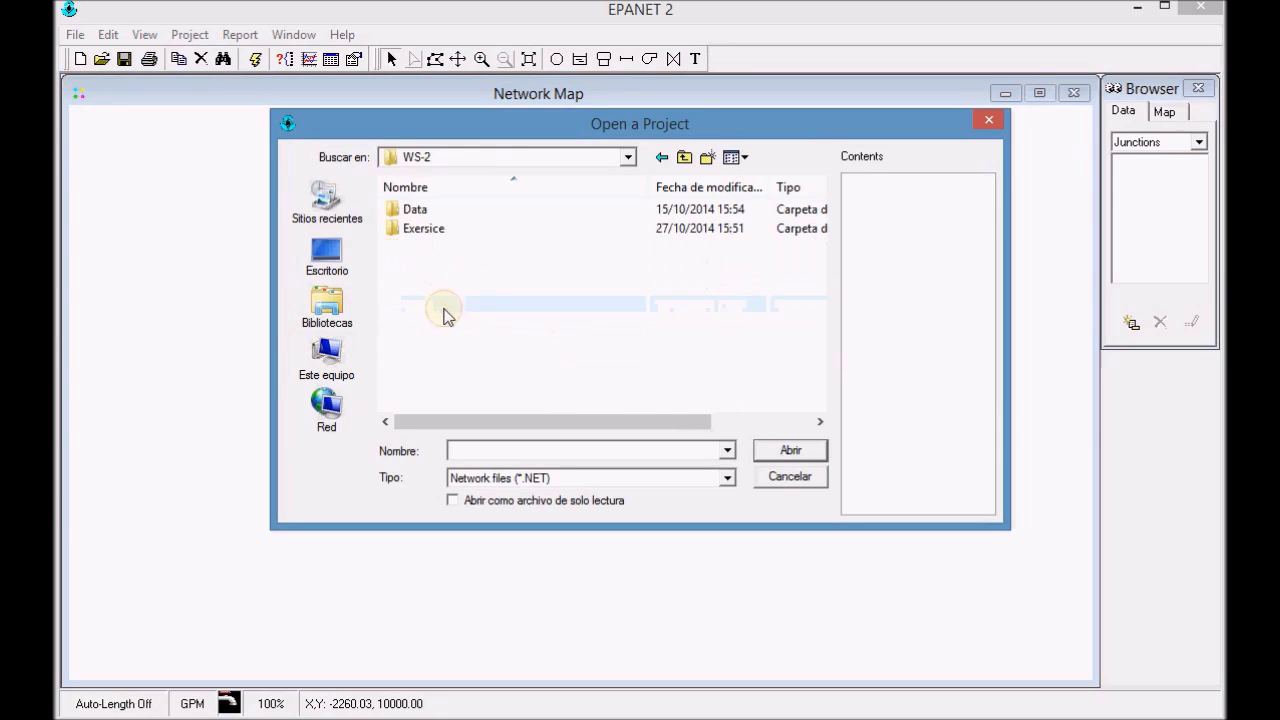
{"action": "double_click", "coordinate": [429, 230]}
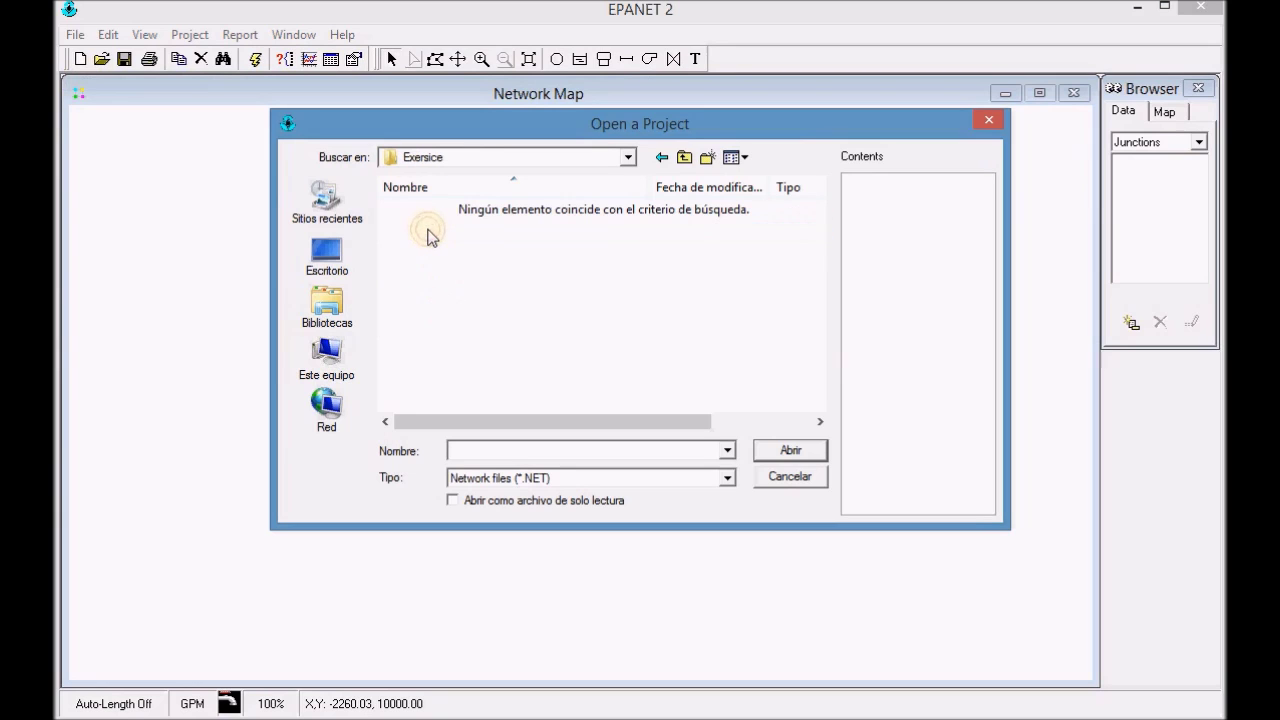
- Filter for Input file (*.INP) and open hypothesis_01.inp
{"action": "left_click", "coordinate": [729, 483]}
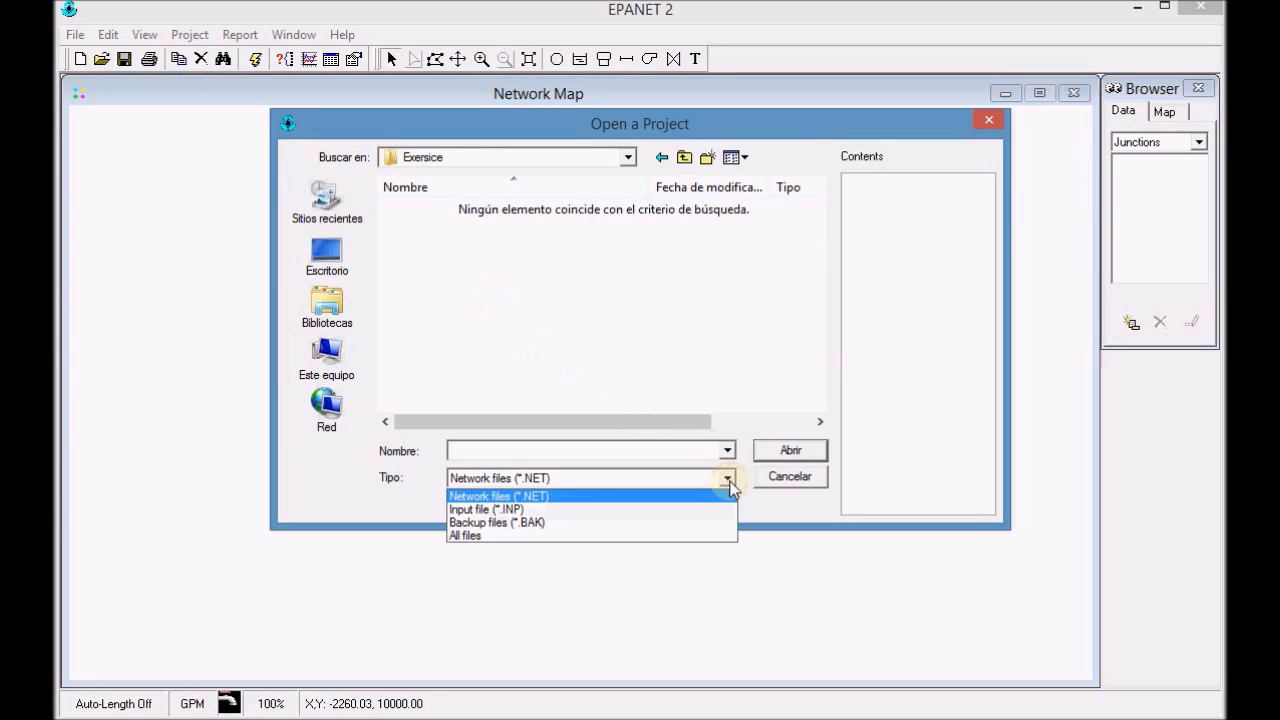
{"action": "left_click", "coordinate": [699, 509]}
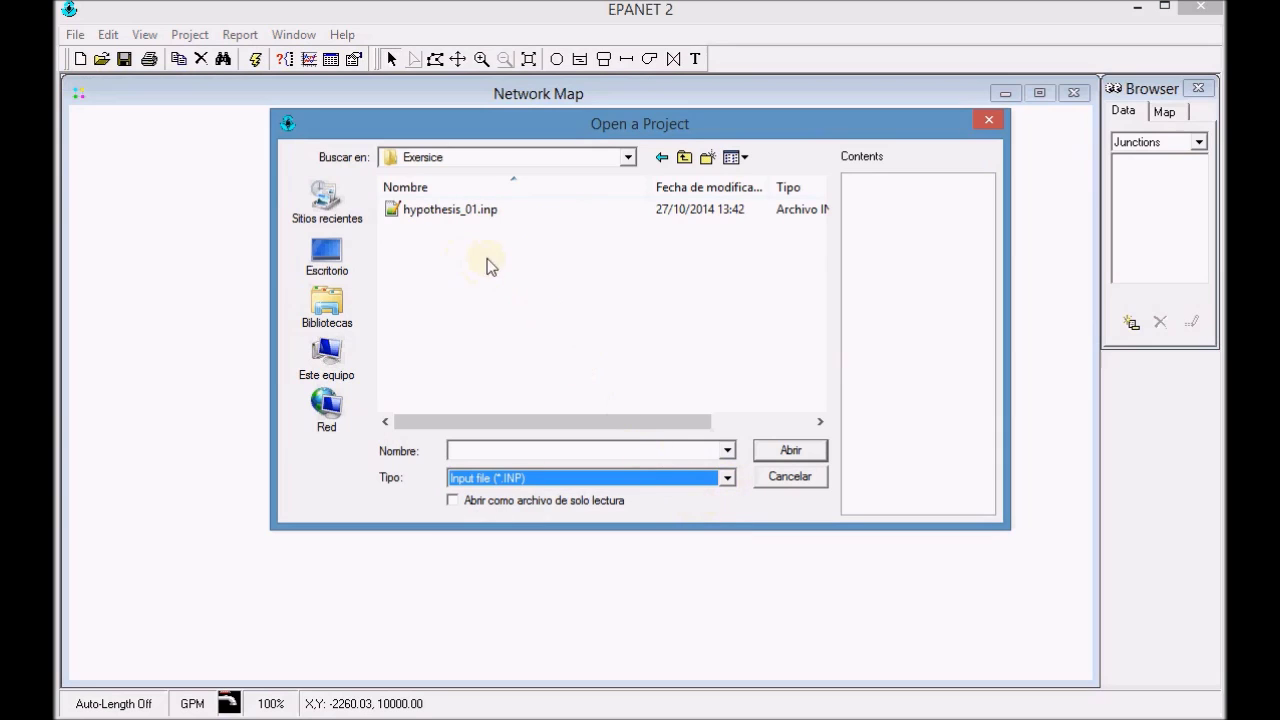
{"action": "left_click", "coordinate": [447, 219]}
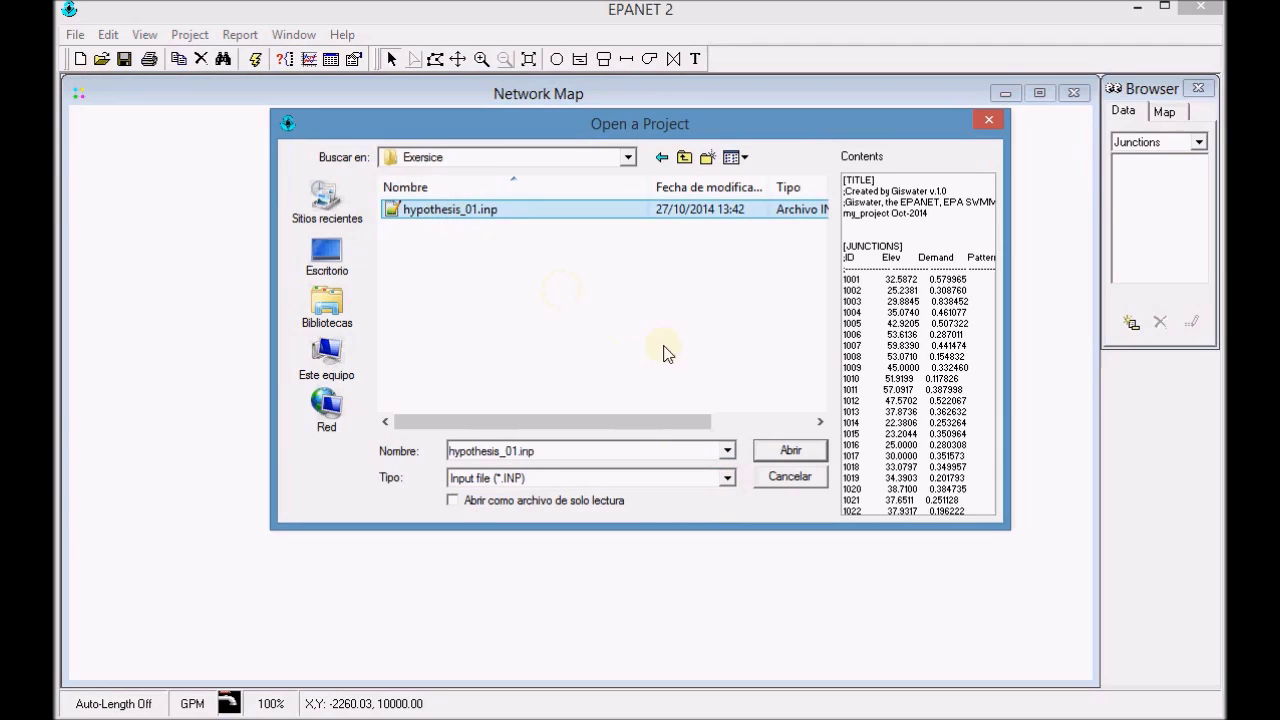
{"action": "left_click", "coordinate": [819, 451]}
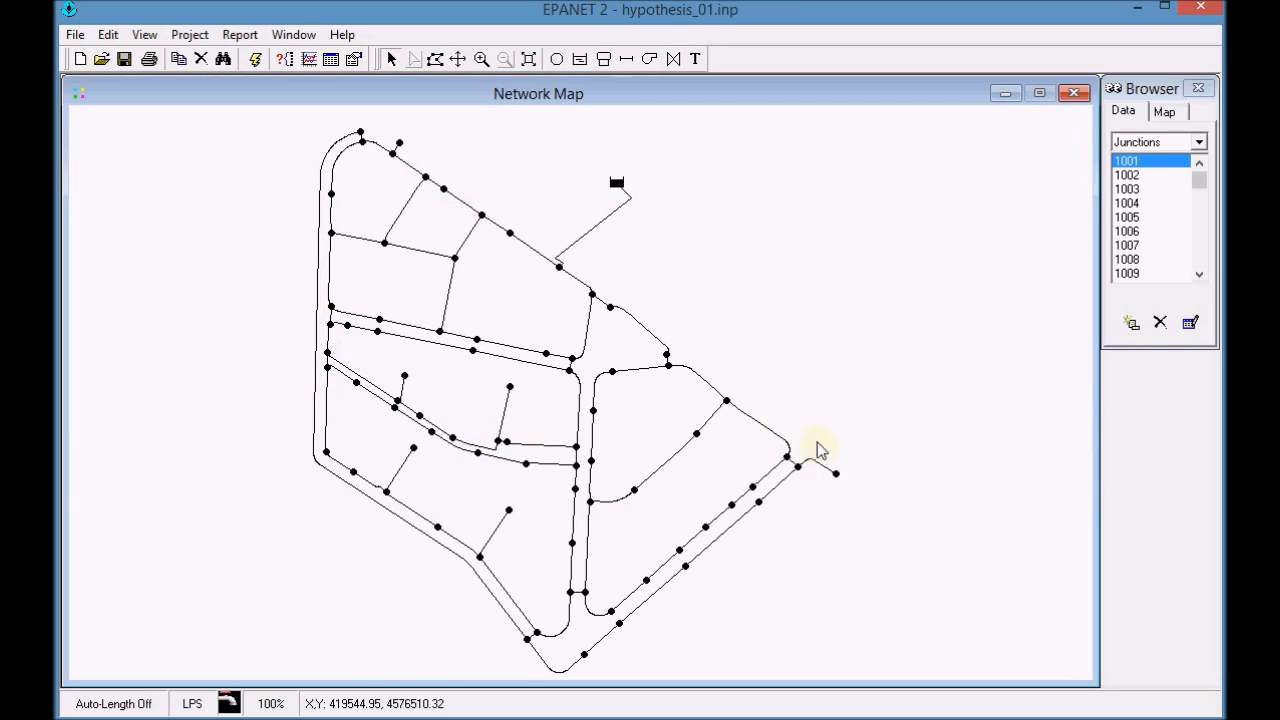
- Run the hydraulic simulation of hypothesis_01 and dismiss the success message
{"action": "left_click", "coordinate": [252, 62]}
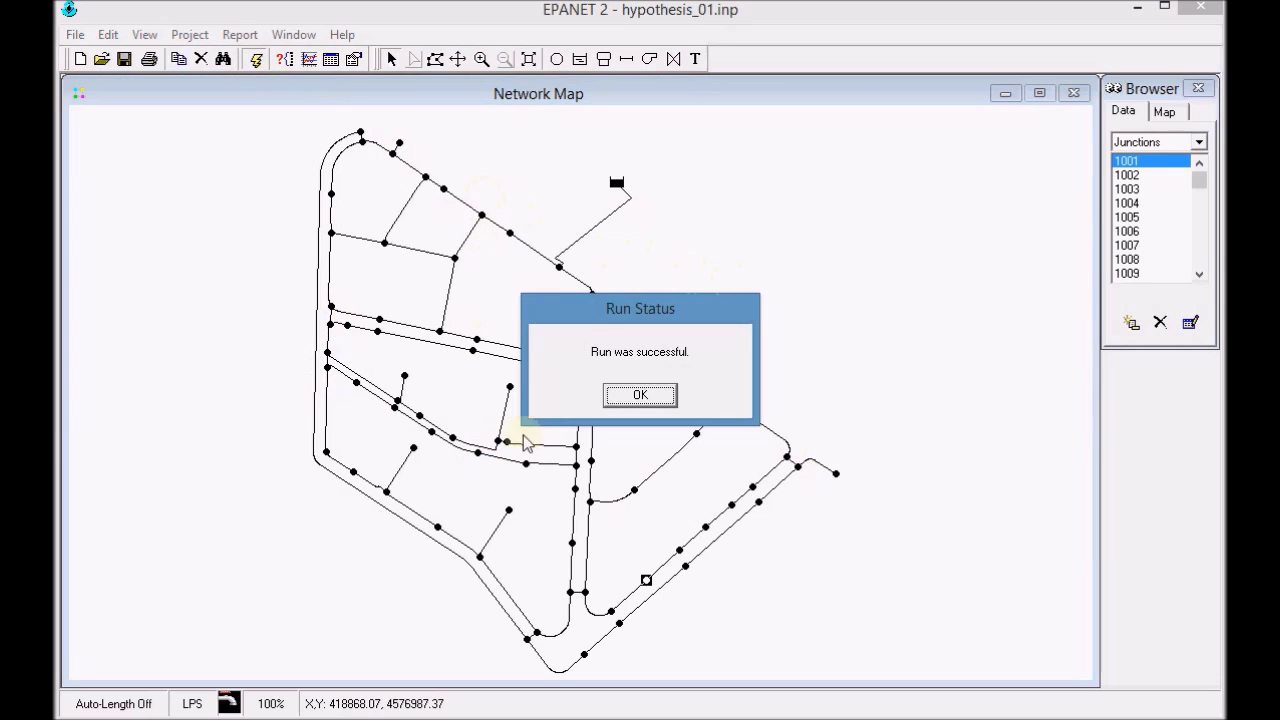
{"action": "left_click", "coordinate": [630, 400]}
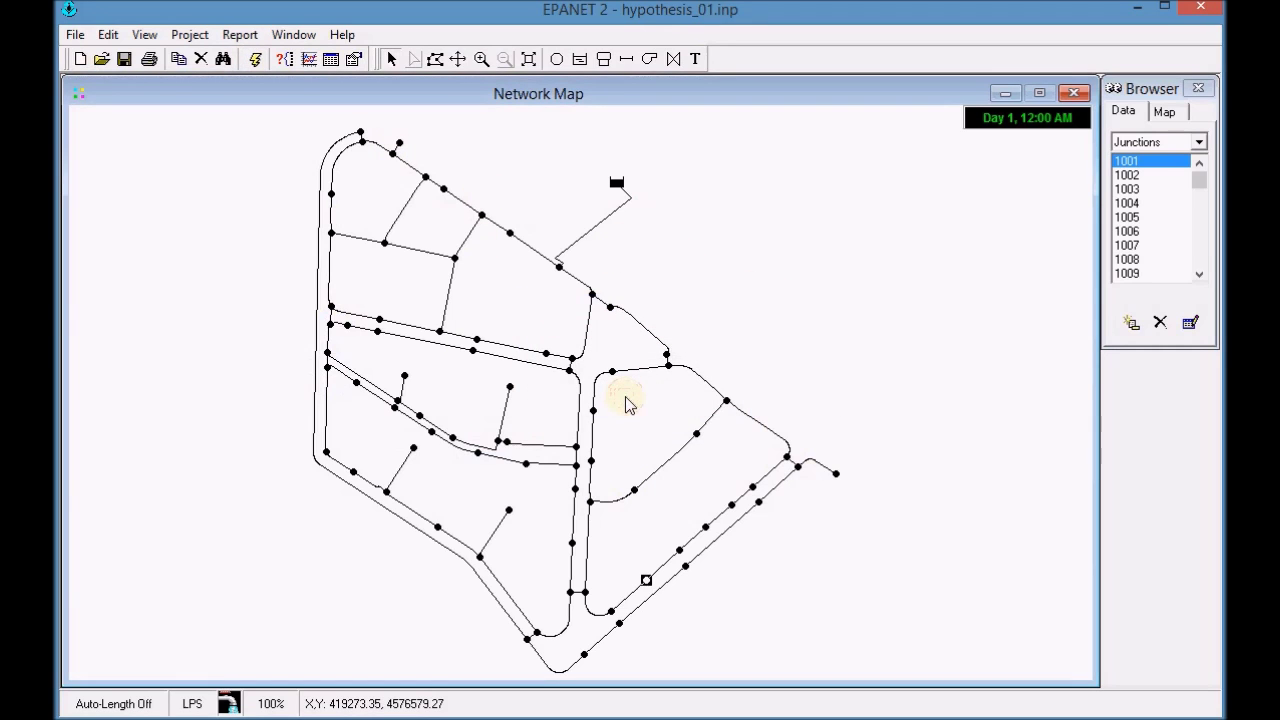
{"action": "left_click", "coordinate": [240, 35]}
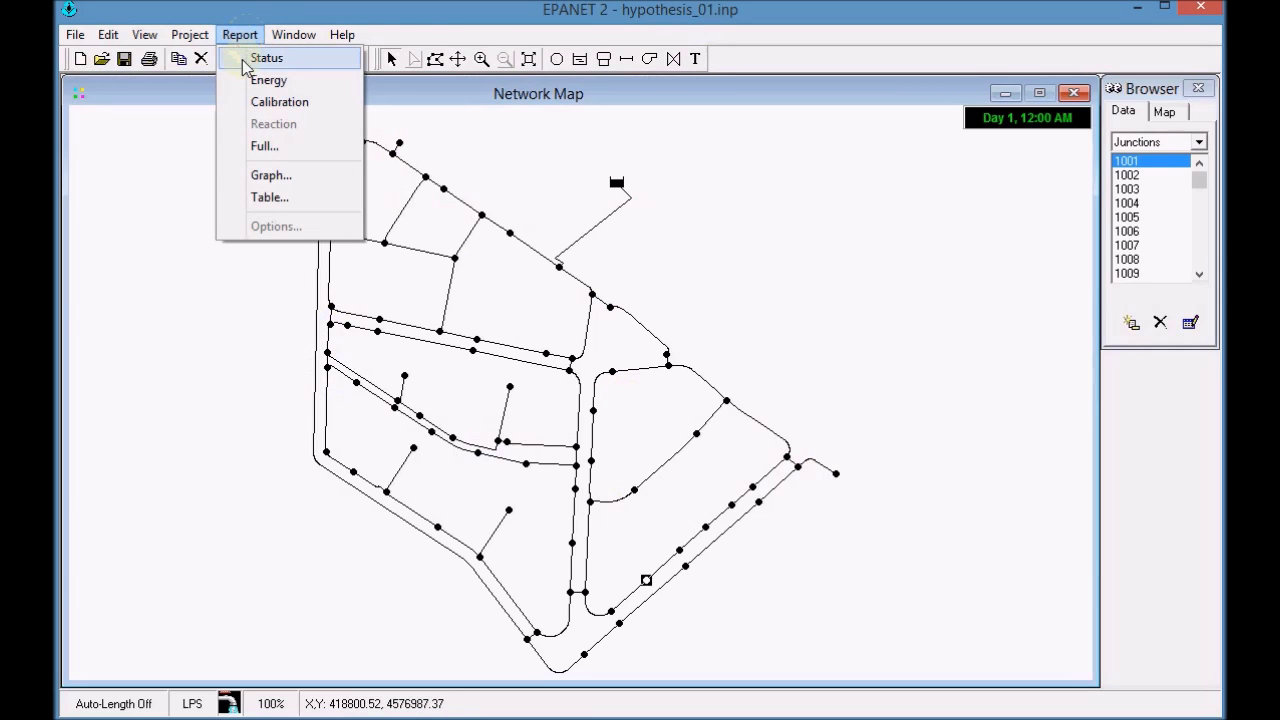
{"action": "left_click", "coordinate": [245, 63]}
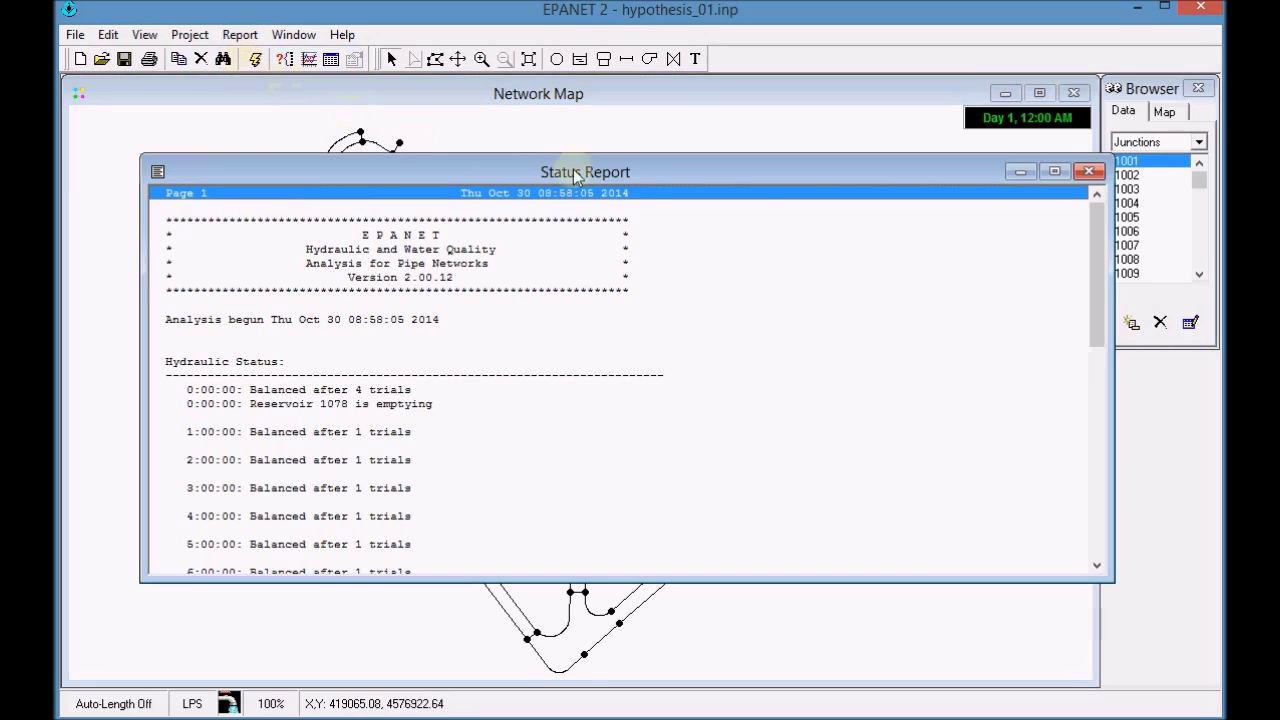
{"action": "left_click", "coordinate": [1050, 172]}
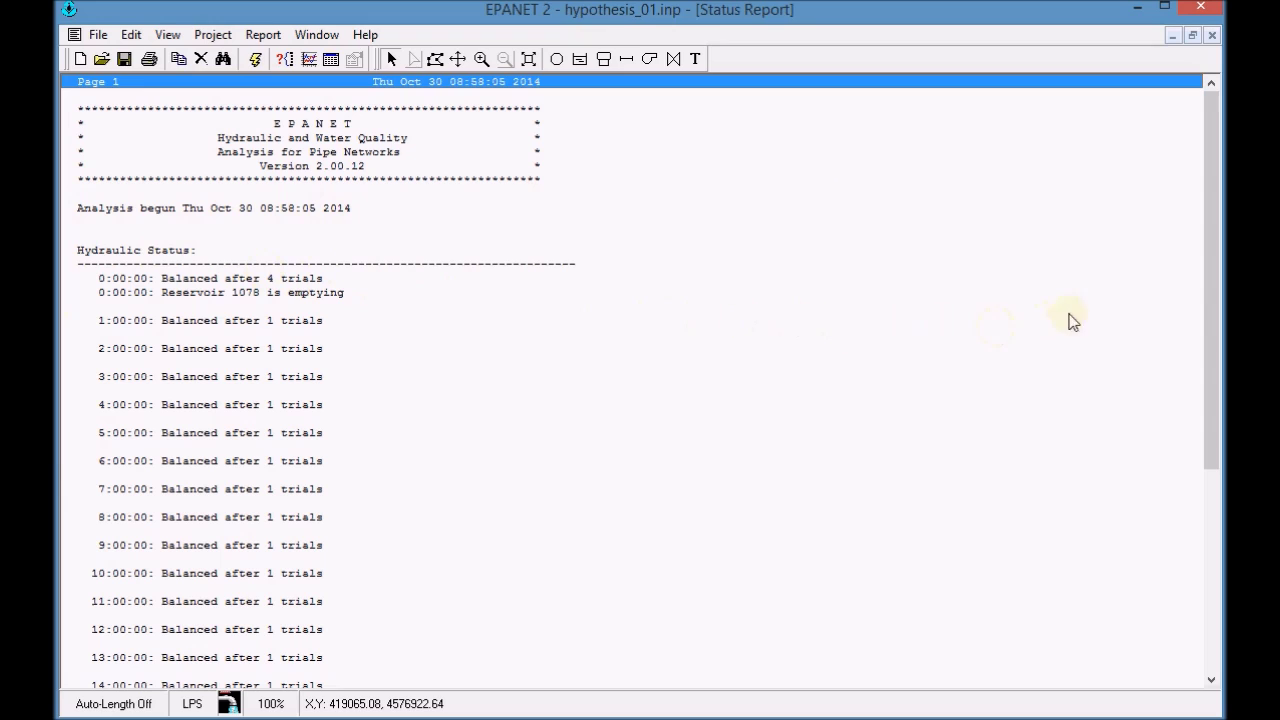
{"action": "mouse_move", "coordinate": [1212, 278]}
{"action": "left_mouse_down"}
{"action": "mouse_move", "coordinate": [1214, 496]}
{"action": "mouse_move", "coordinate": [1208, 279]}
{"action": "left_mouse_up"}
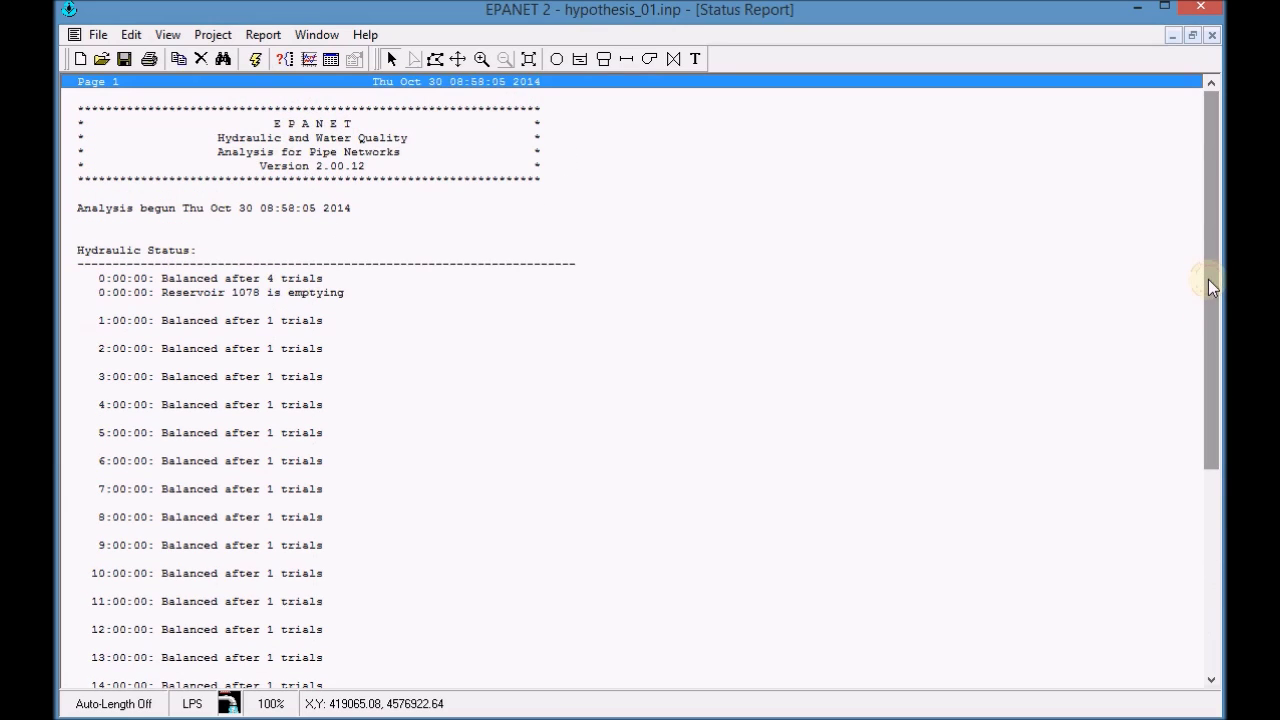
{"action": "left_click", "coordinate": [1216, 37]}
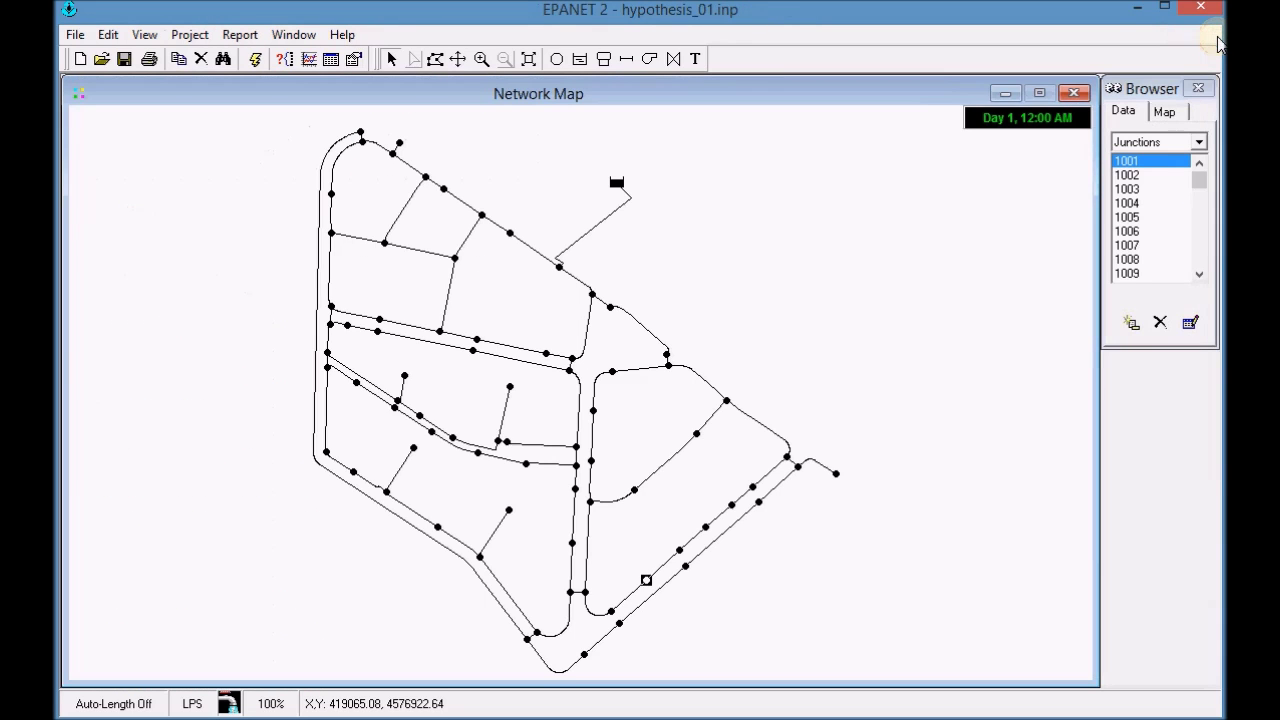
- In the Browser's Map tab, colour nodes by Pressure and links by Velocity
{"action": "left_click", "coordinate": [1165, 113]}
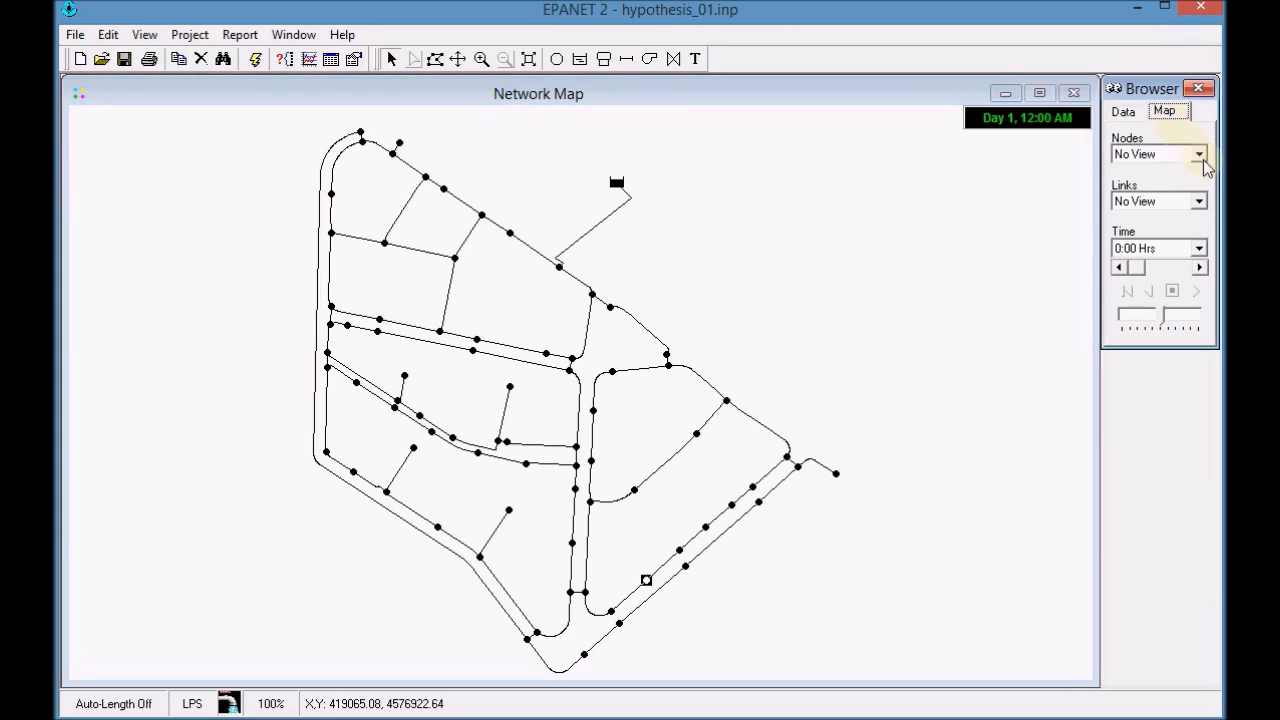
{"action": "left_click", "coordinate": [1199, 155]}
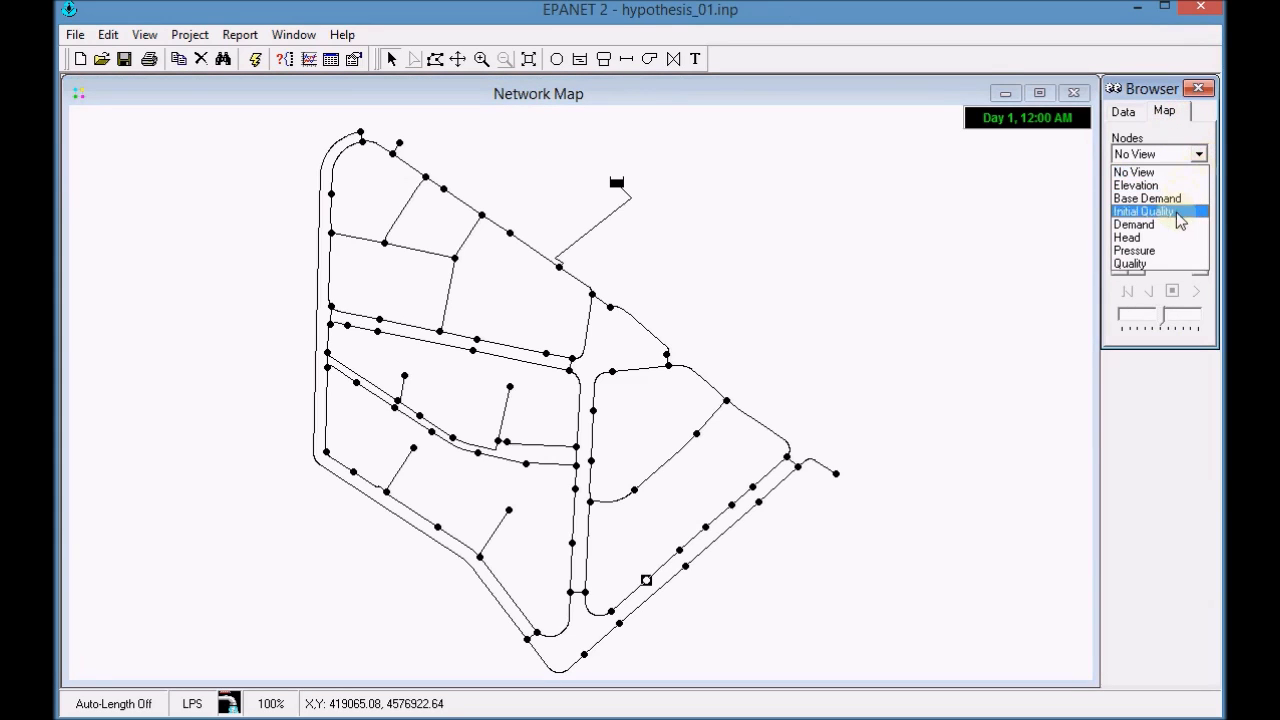
{"action": "left_click", "coordinate": [1162, 251]}
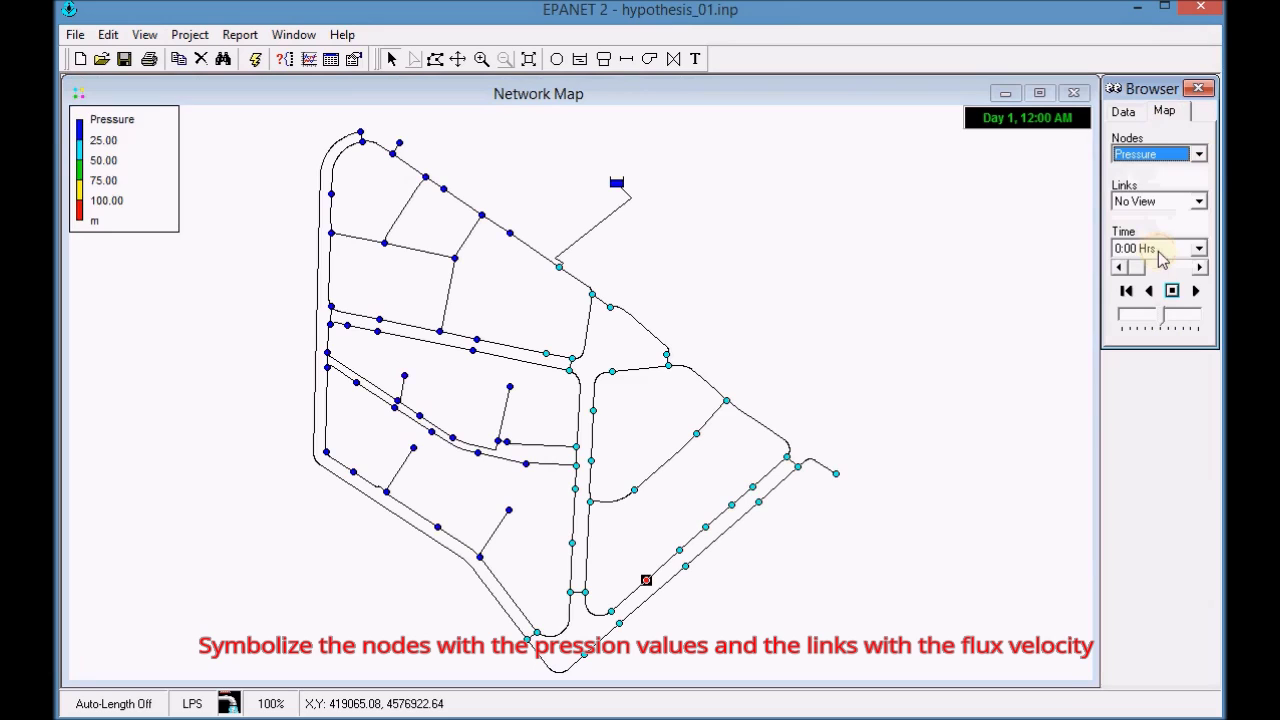
{"action": "left_click", "coordinate": [1199, 202]}
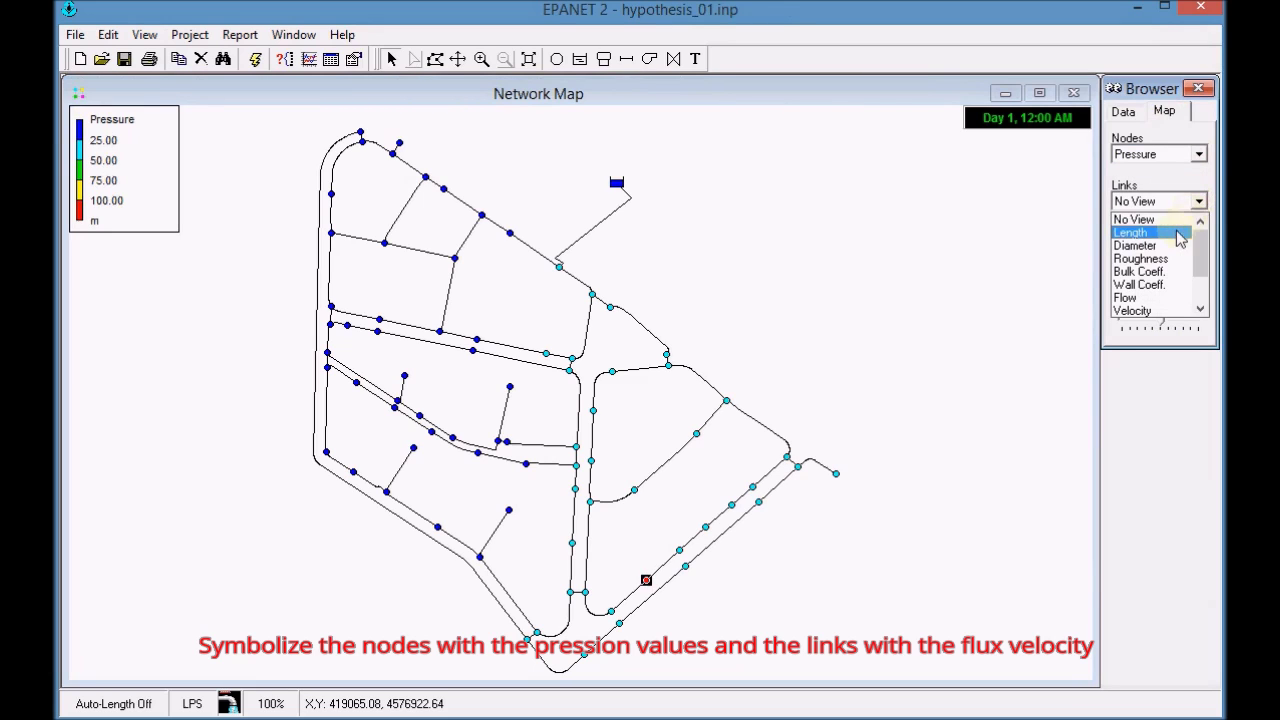
{"action": "left_click", "coordinate": [1141, 314]}
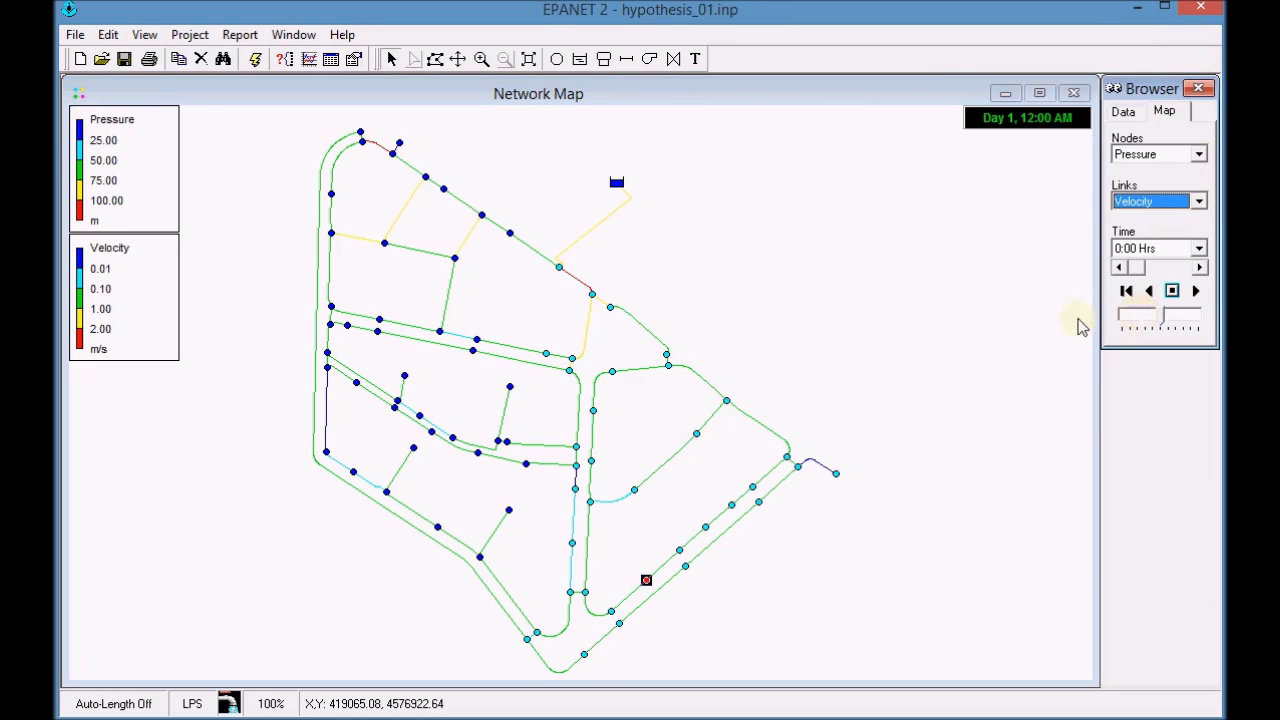
- Enter pressure legend breakpoints 15, 30, 45 and 60 in the Legend Editor and apply them
{"action": "double_click", "coordinate": [143, 175]}
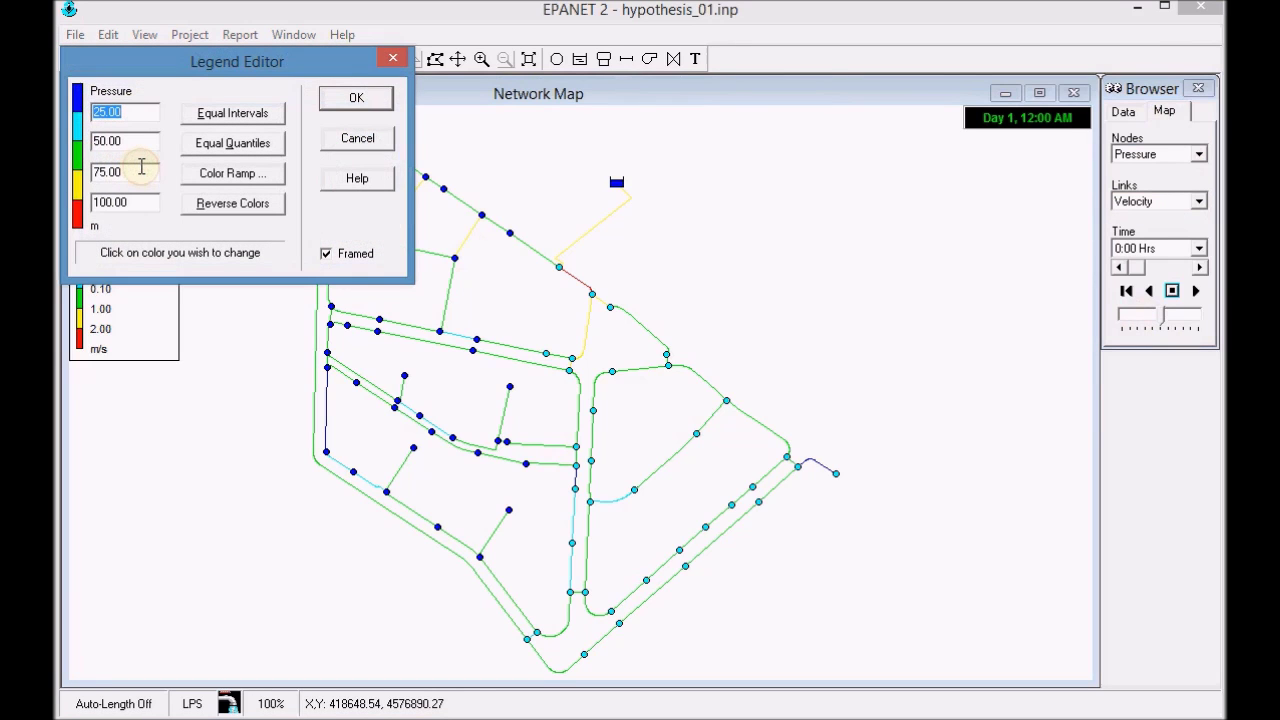
{"action": "type", "text": "15"}
{"action": "left_click", "coordinate": [137, 145]}
{"action": "type", "text": "300"}
{"action": "left_click", "coordinate": [138, 172]}
{"action": "type", "text": "45"}
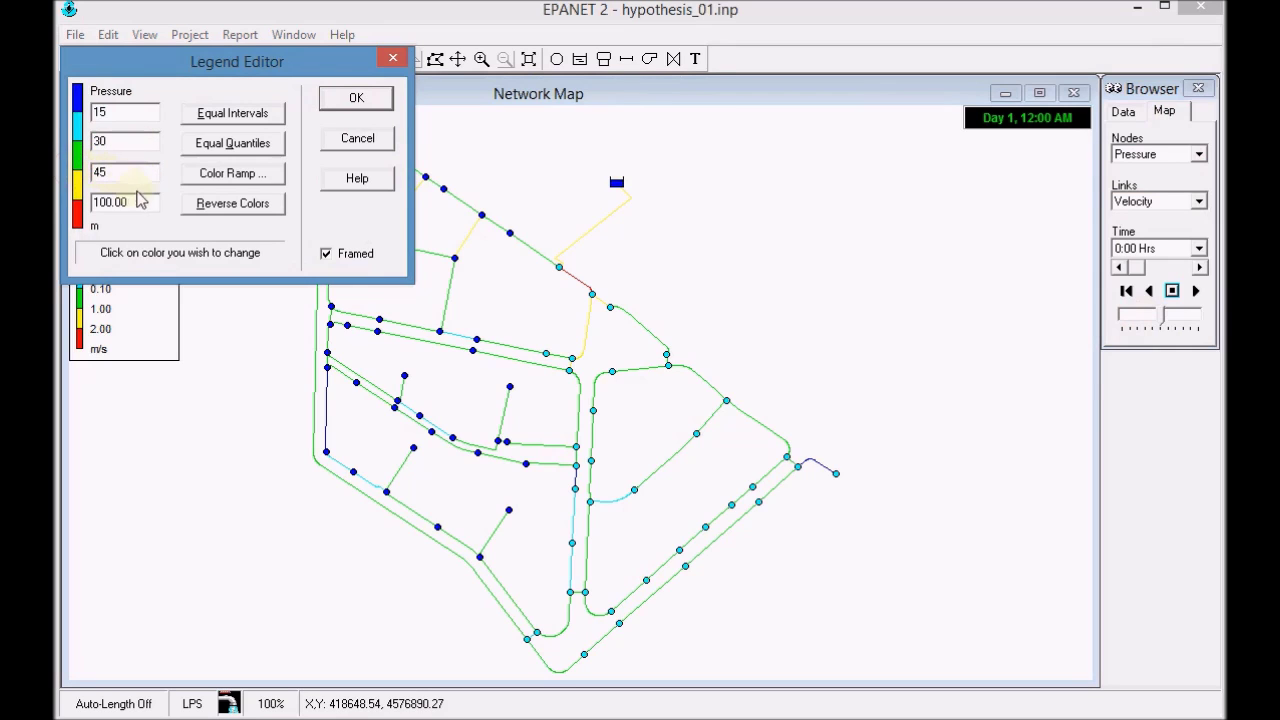
{"action": "left_click", "coordinate": [120, 202]}
{"action": "type", "text": "60"}
{"action": "left_click", "coordinate": [340, 104]}
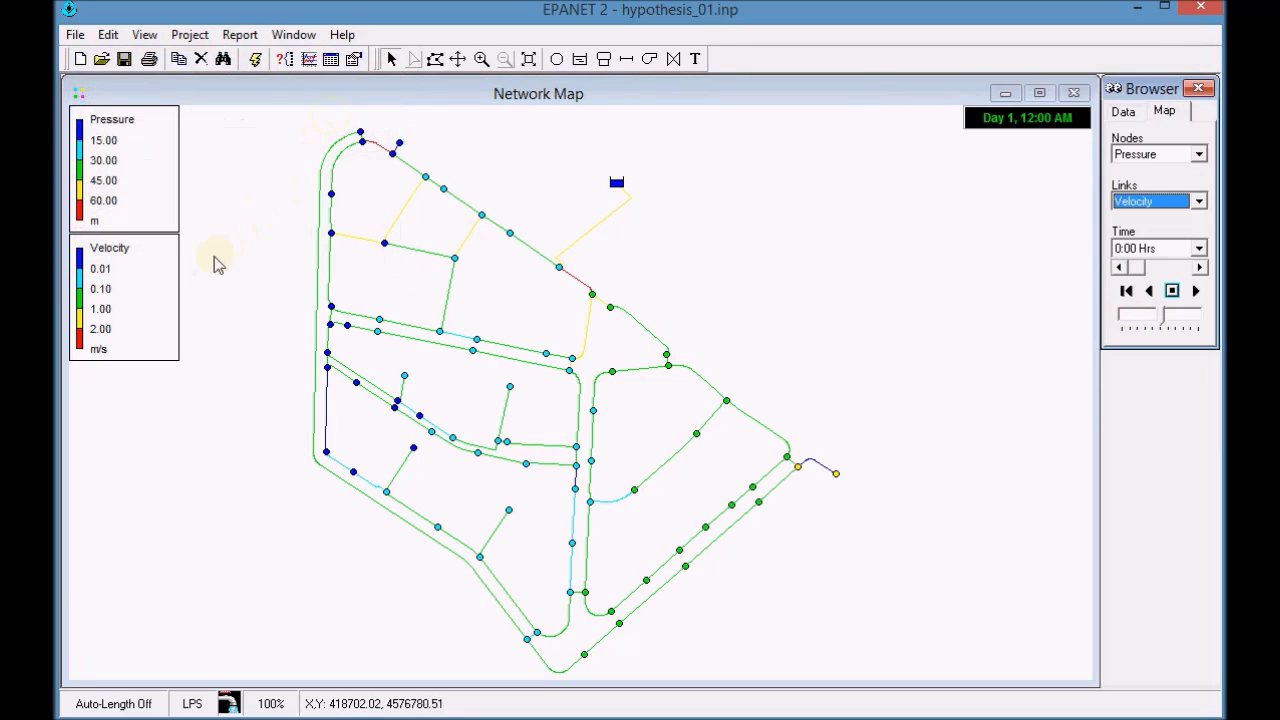
- Enter velocity legend breakpoints 0.5, 1 and 1.5 in the Legend Editor and apply them
{"action": "double_click", "coordinate": [130, 293]}
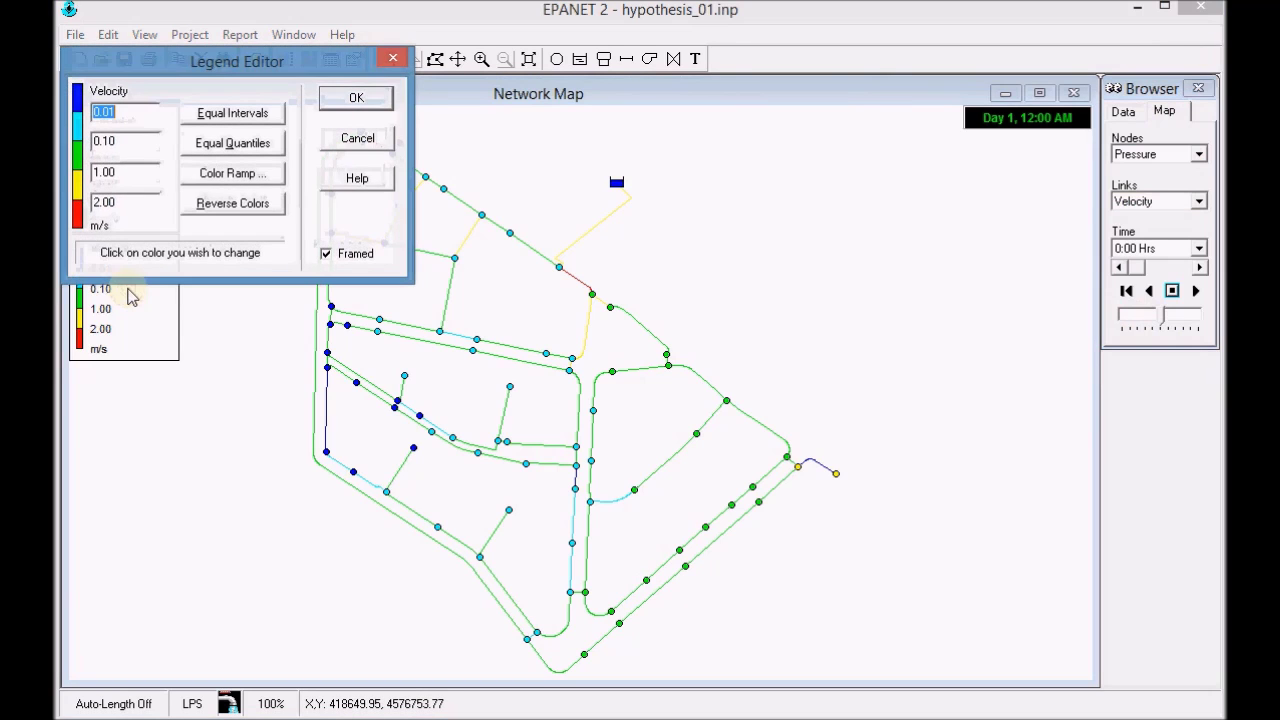
{"action": "double_click", "coordinate": [136, 111]}
{"action": "type", "text": "0."}
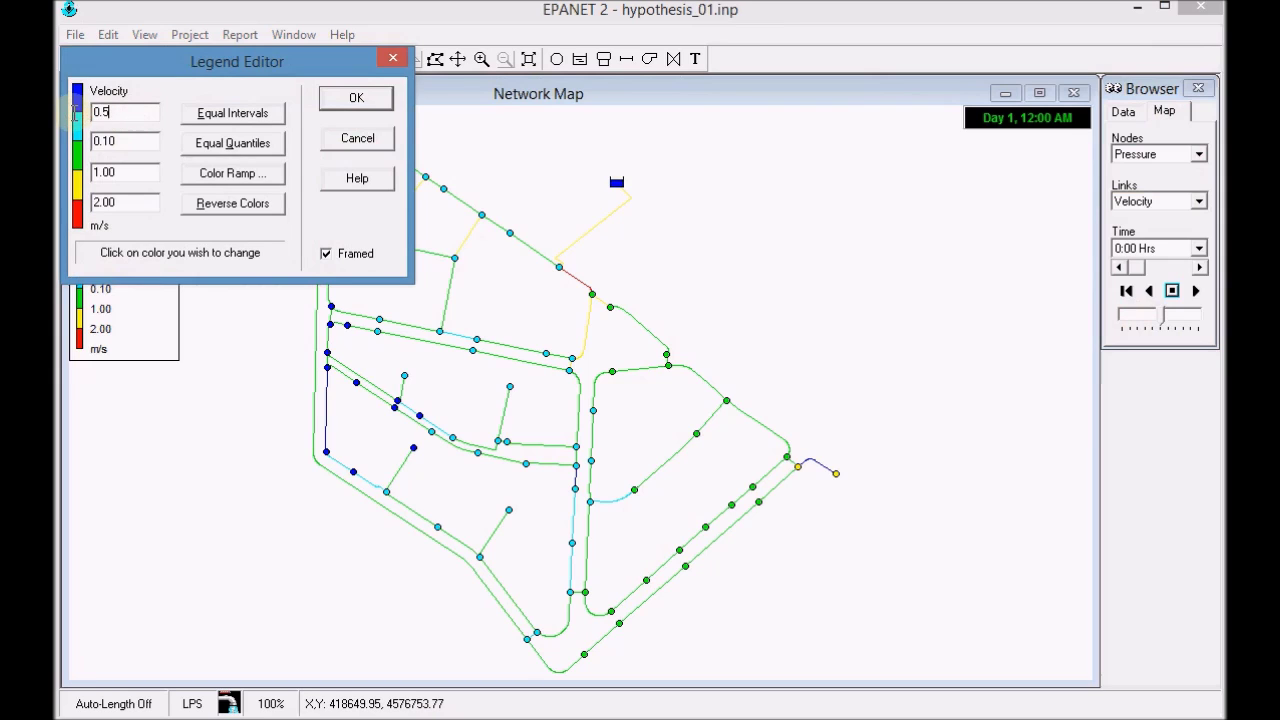
{"action": "double_click", "coordinate": [90, 140]}
{"action": "type", "text": "1"}
{"action": "double_click", "coordinate": [90, 172]}
{"action": "type", "text": "1"}
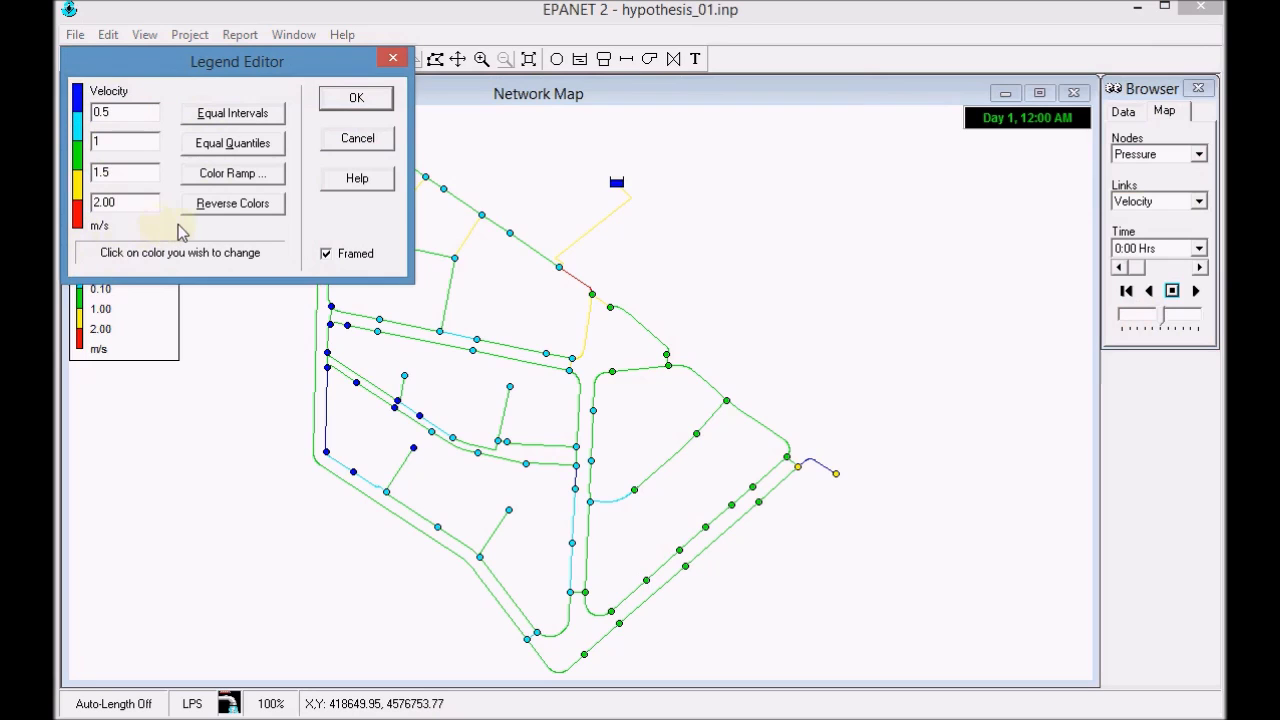
{"action": "left_click", "coordinate": [357, 100]}
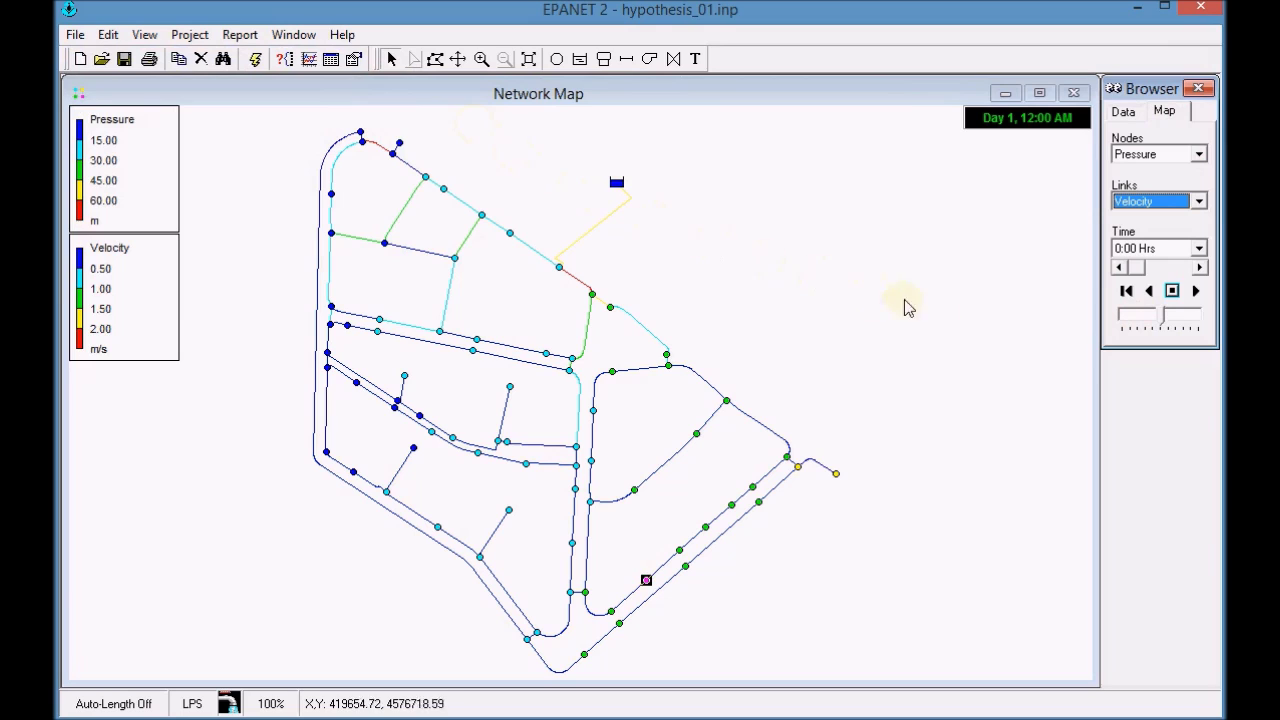
{"action": "left_click", "coordinate": [1199, 291]}
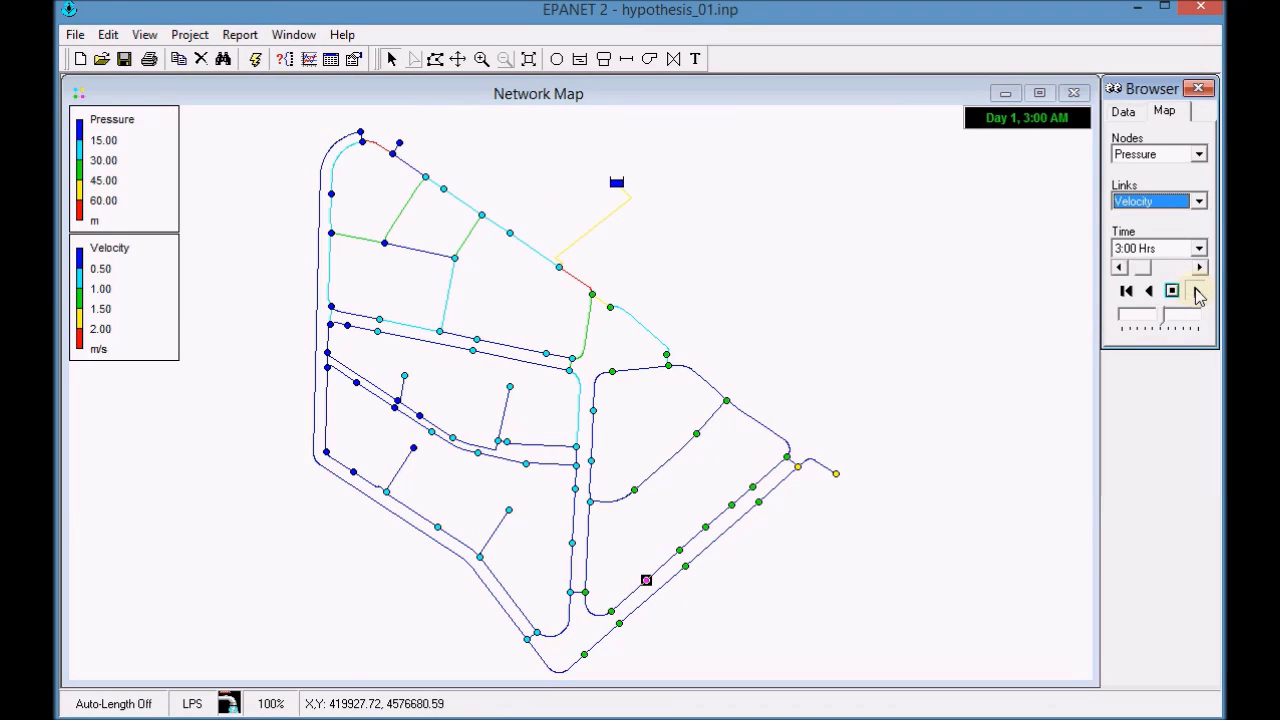
{"action": "left_click", "coordinate": [1172, 291]}
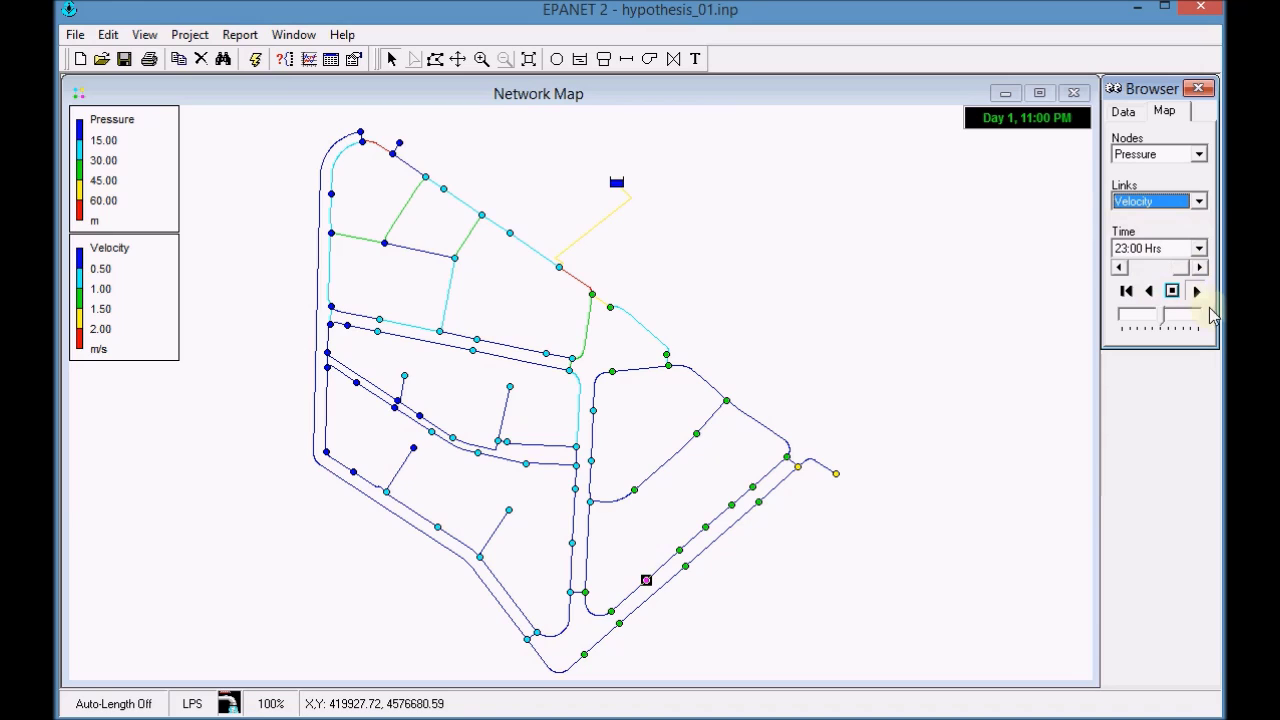
{"action": "left_click", "coordinate": [1174, 292]}
{"action": "left_click", "coordinate": [1194, 292]}
{"action": "left_click", "coordinate": [1172, 290]}
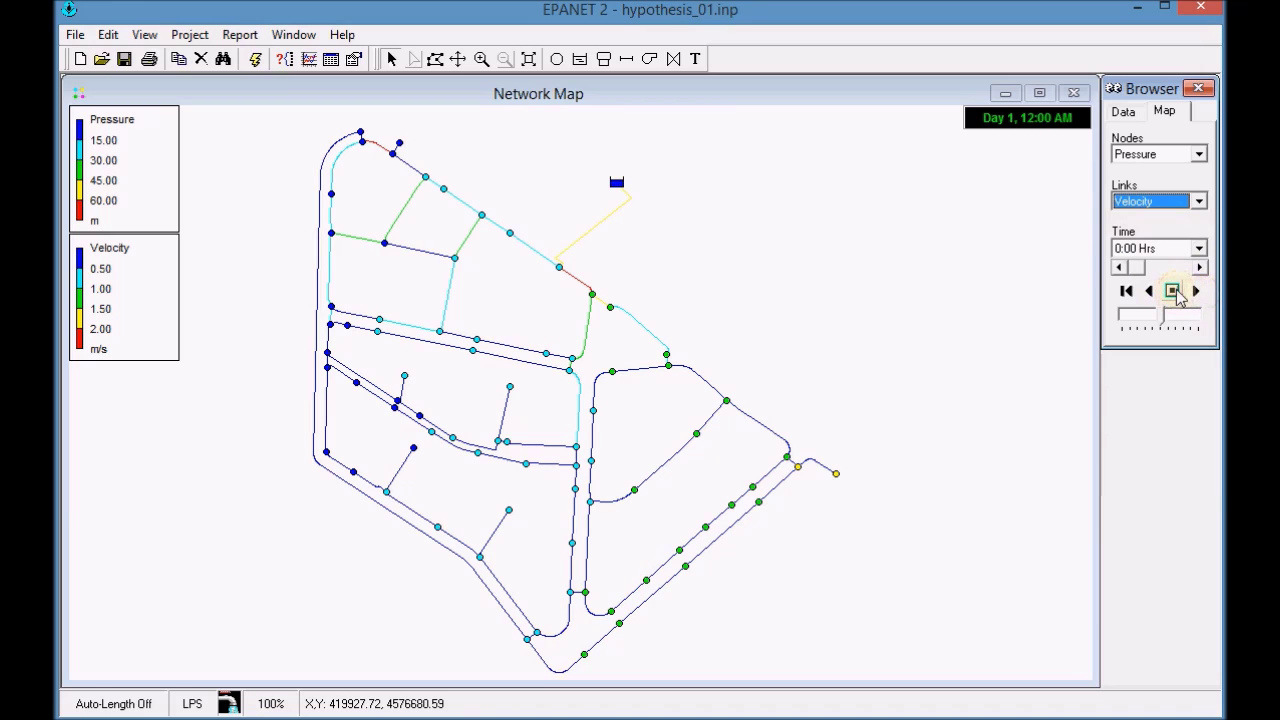
{"action": "left_click", "coordinate": [900, 300]}
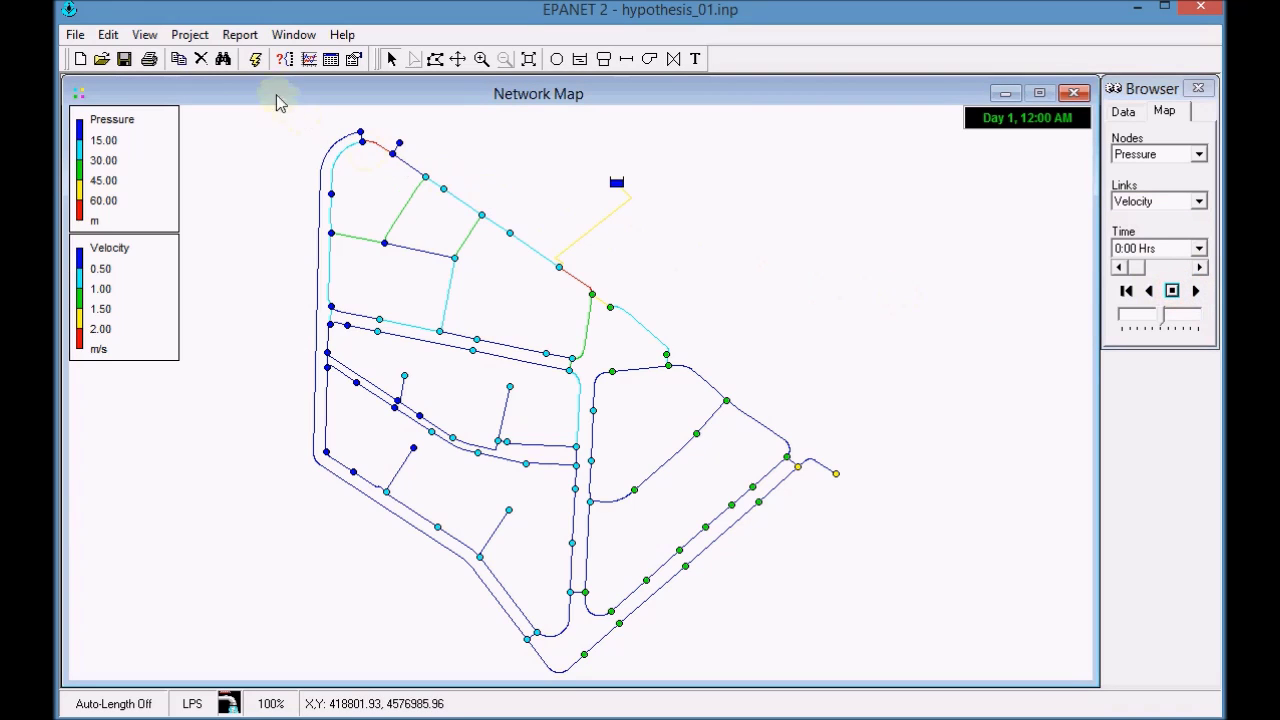
- Create a Network Nodes table at 0:00 Hrs from Report > Table
{"action": "left_click", "coordinate": [240, 35]}
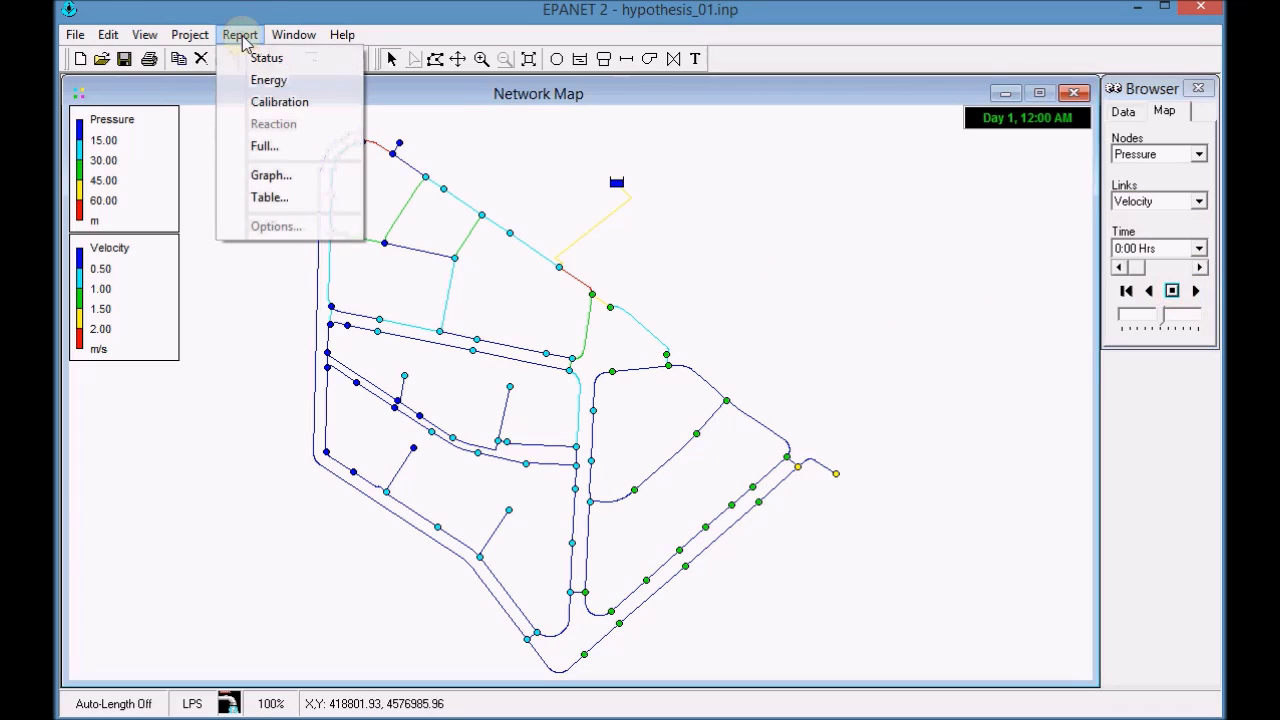
{"action": "left_click", "coordinate": [249, 199]}
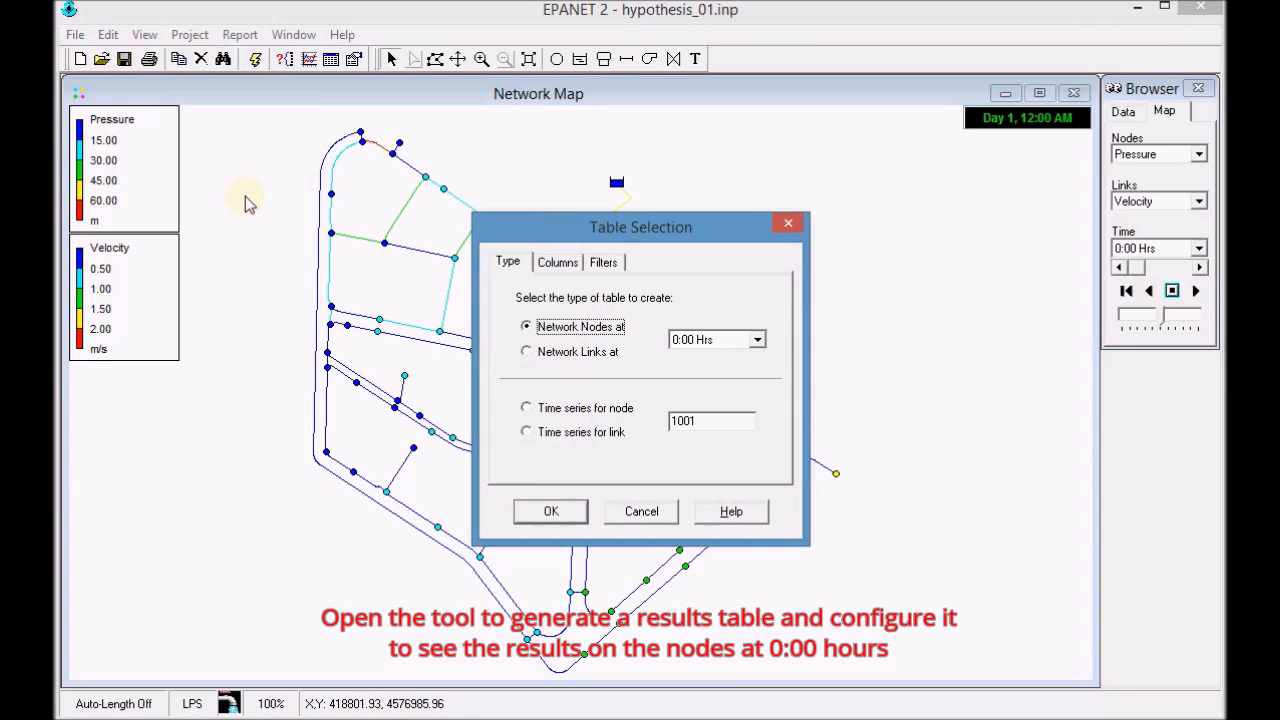
{"action": "left_click", "coordinate": [526, 326]}
{"action": "left_click", "coordinate": [758, 340]}
{"action": "mouse_move", "coordinate": [762, 385]}
{"action": "left_mouse_down"}
{"action": "mouse_move", "coordinate": [762, 443]}
{"action": "mouse_move", "coordinate": [760, 374]}
{"action": "left_mouse_up"}
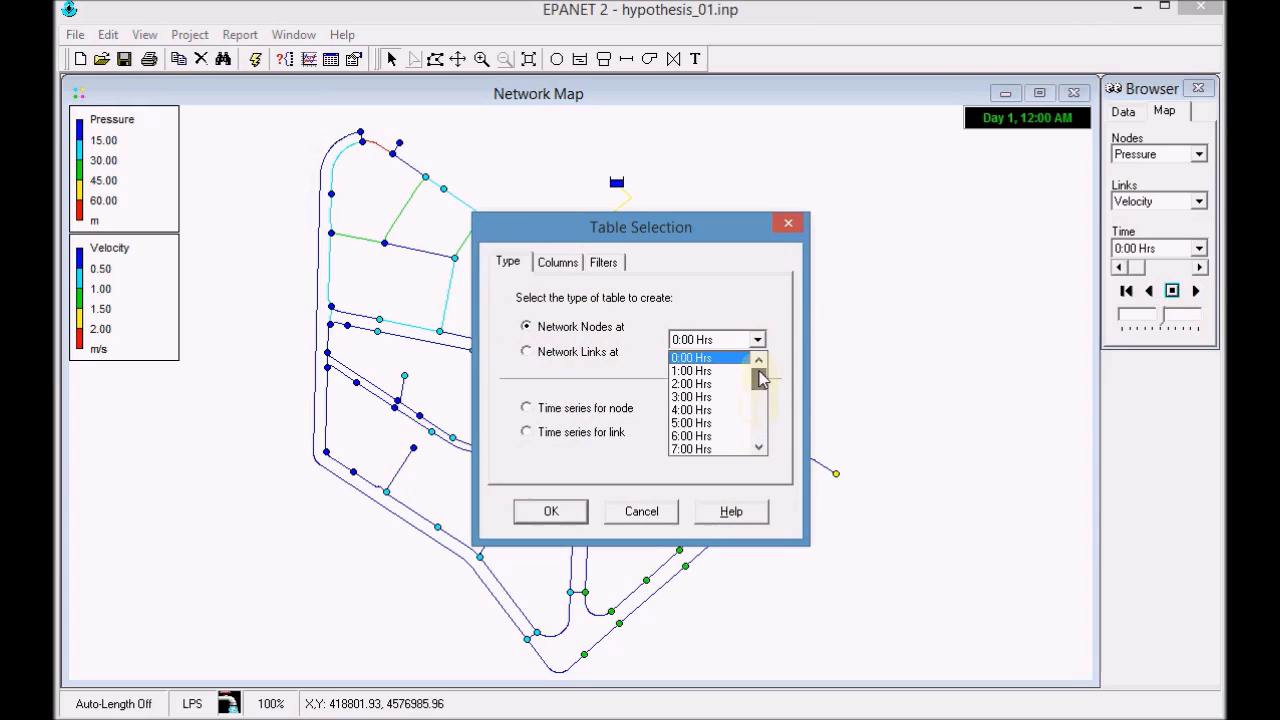
{"action": "left_click", "coordinate": [707, 362]}
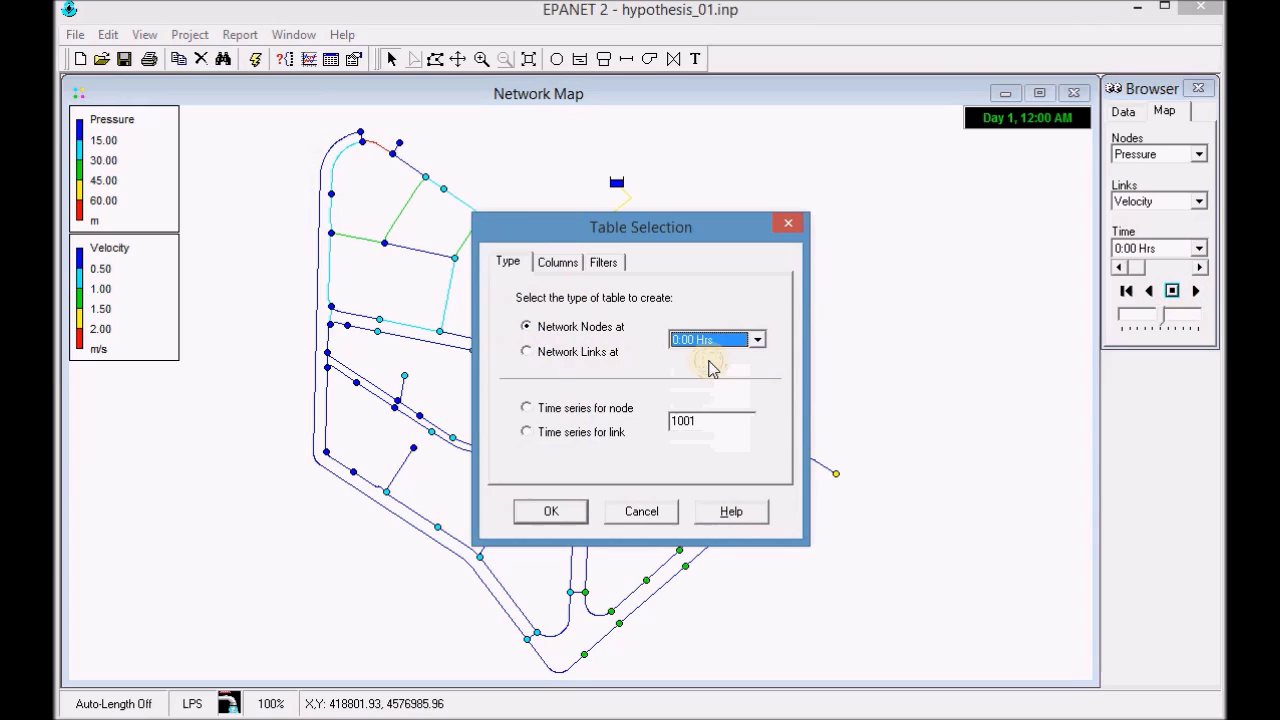
{"action": "left_click", "coordinate": [566, 514]}
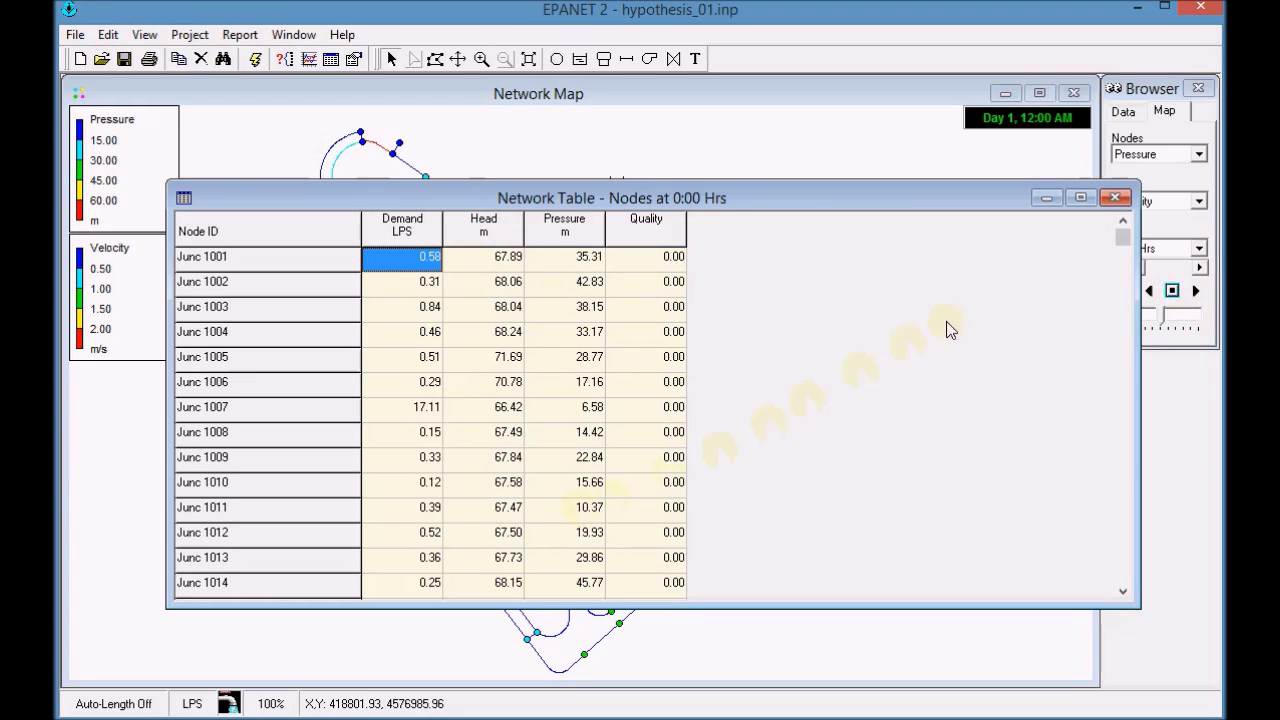
- Maximise the node results table and page down to the last rows at Resvr 1078
{"action": "left_click", "coordinate": [1082, 198]}
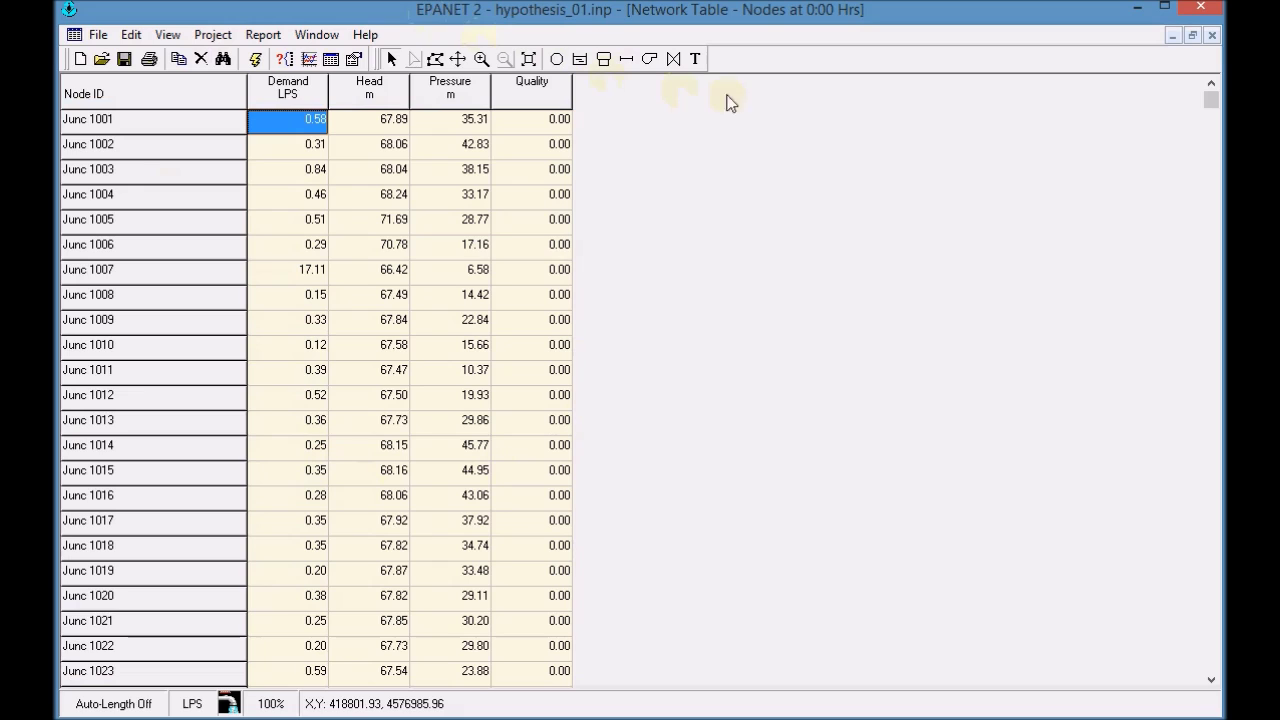
{"action": "key", "text": "Down"}
{"action": "key", "text": "Down"}
{"action": "key", "text": "Down"}
{"action": "key", "text": "Down"}
{"action": "key", "text": "Down"}
{"action": "key", "text": "Down"}
{"action": "key", "text": "Down"}
{"action": "key", "text": "Down"}
{"action": "key", "text": "Down"}
{"action": "key", "text": "Down"}
{"action": "key", "text": "Down"}
{"action": "key", "text": "Down"}
{"action": "key", "text": "Down"}
{"action": "key", "text": "Down"}
{"action": "key", "text": "Down"}
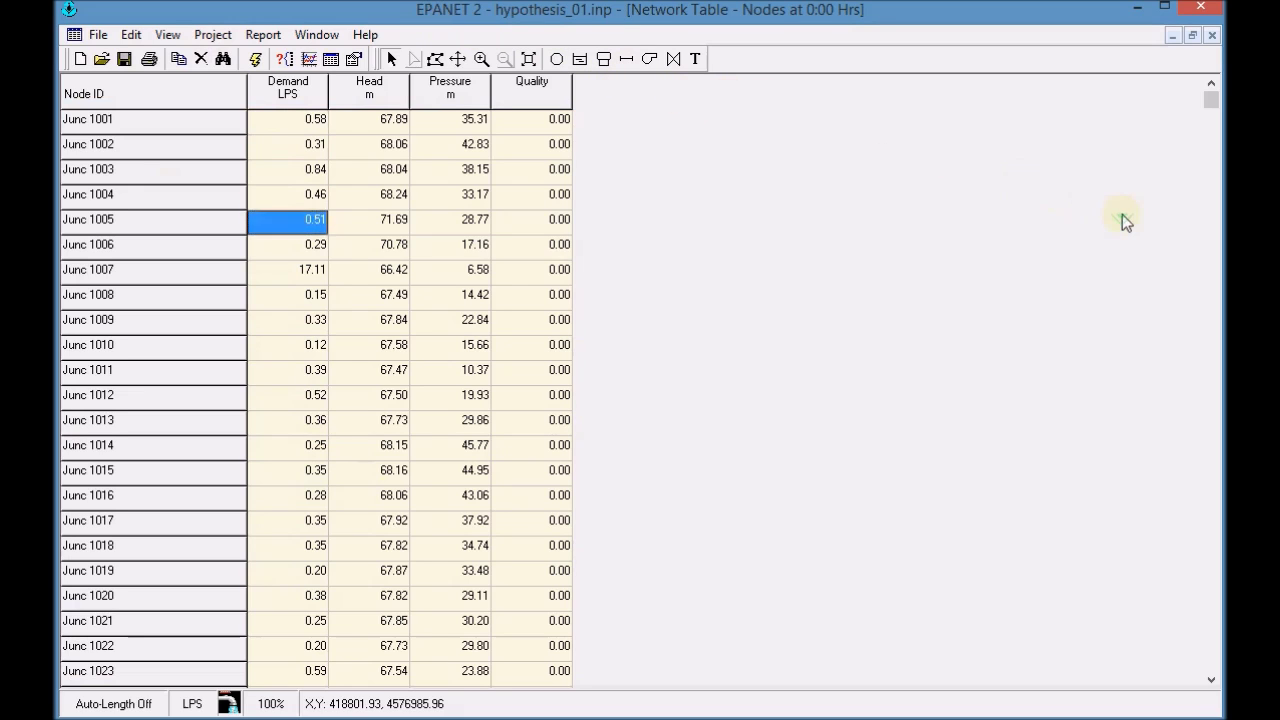
{"action": "key", "text": "Down"}
{"action": "key", "text": "Down"}
{"action": "key", "text": "Down"}
{"action": "key", "text": "Down"}
{"action": "key", "text": "Down"}
{"action": "key", "text": "Down"}
{"action": "key", "text": "Down"}
{"action": "key", "text": "Down"}
{"action": "key", "text": "Down"}
{"action": "key", "text": "Down"}
{"action": "key", "text": "Down"}
{"action": "key", "text": "Down"}
{"action": "key", "text": "Down"}
{"action": "key", "text": "Down"}
{"action": "key", "text": "Down"}
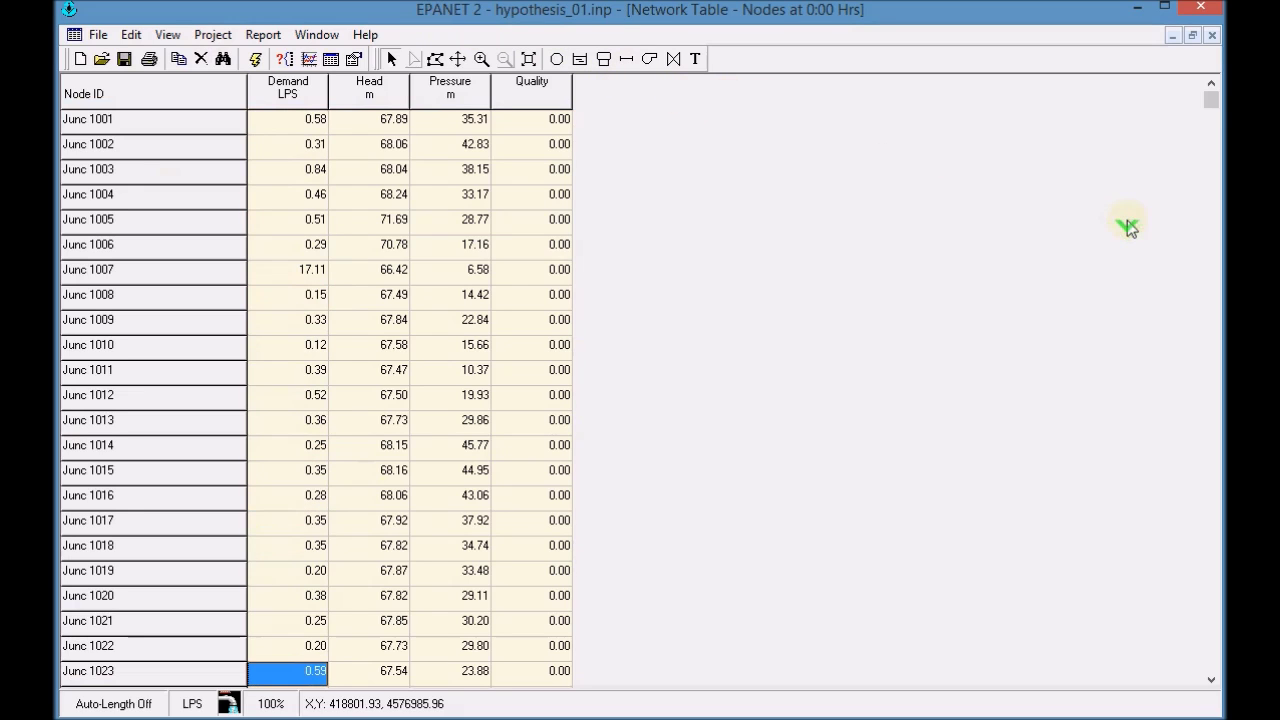
{"action": "key", "text": "Down"}
{"action": "key", "text": "Down"}
{"action": "key", "text": "Down"}
{"action": "key", "text": "Down"}
{"action": "key", "text": "Down"}
{"action": "key", "text": "Down"}
{"action": "key", "text": "Down"}
{"action": "key", "text": "Down"}
{"action": "key", "text": "Down"}
{"action": "key", "text": "Down"}
{"action": "key", "text": "Down"}
{"action": "key", "text": "Down"}
{"action": "key", "text": "Down"}
{"action": "key", "text": "Down"}
{"action": "key", "text": "Down"}
{"action": "key", "text": "Down"}
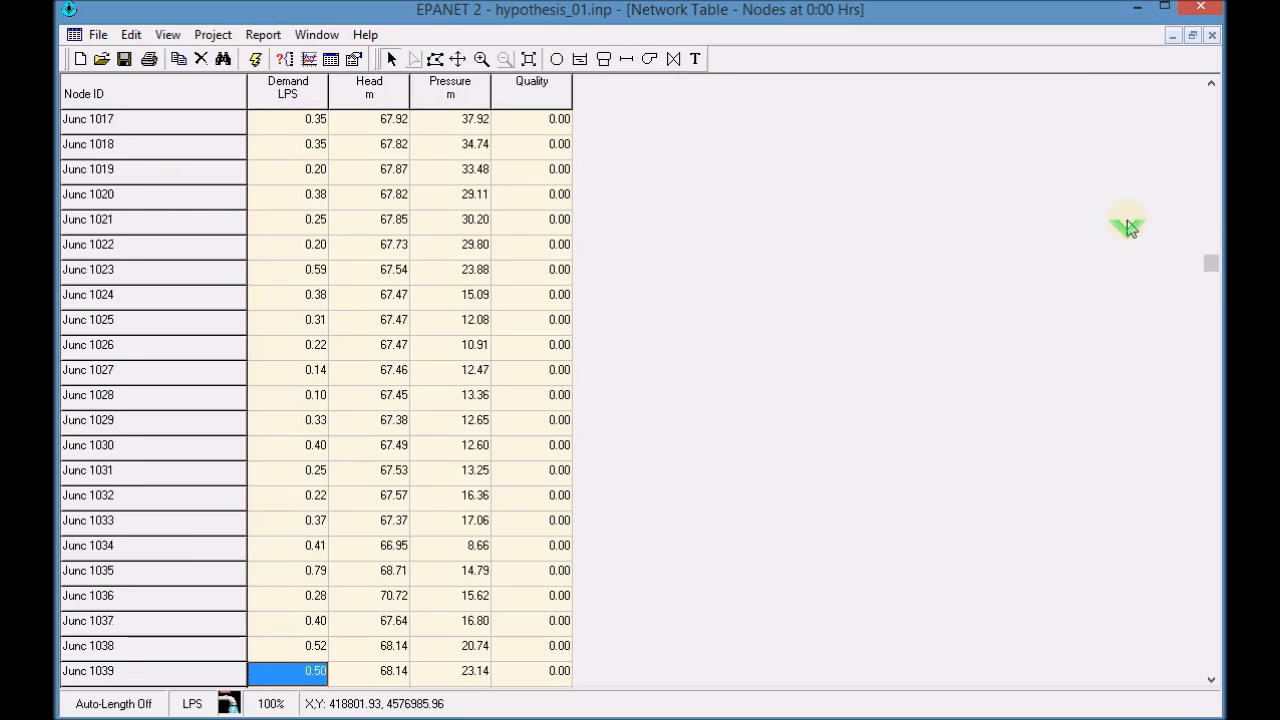
{"action": "key", "text": "Down"}
{"action": "key", "text": "Down"}
{"action": "key", "text": "Down"}
{"action": "key", "text": "Down"}
{"action": "key", "text": "Down"}
{"action": "key", "text": "Down"}
{"action": "key", "text": "Down"}
{"action": "key", "text": "Down"}
{"action": "key", "text": "Down"}
{"action": "key", "text": "Down"}
{"action": "key", "text": "Down"}
{"action": "key", "text": "Down"}
{"action": "key", "text": "Down"}
{"action": "key", "text": "Down"}
{"action": "key", "text": "Down"}
{"action": "key", "text": "Down"}
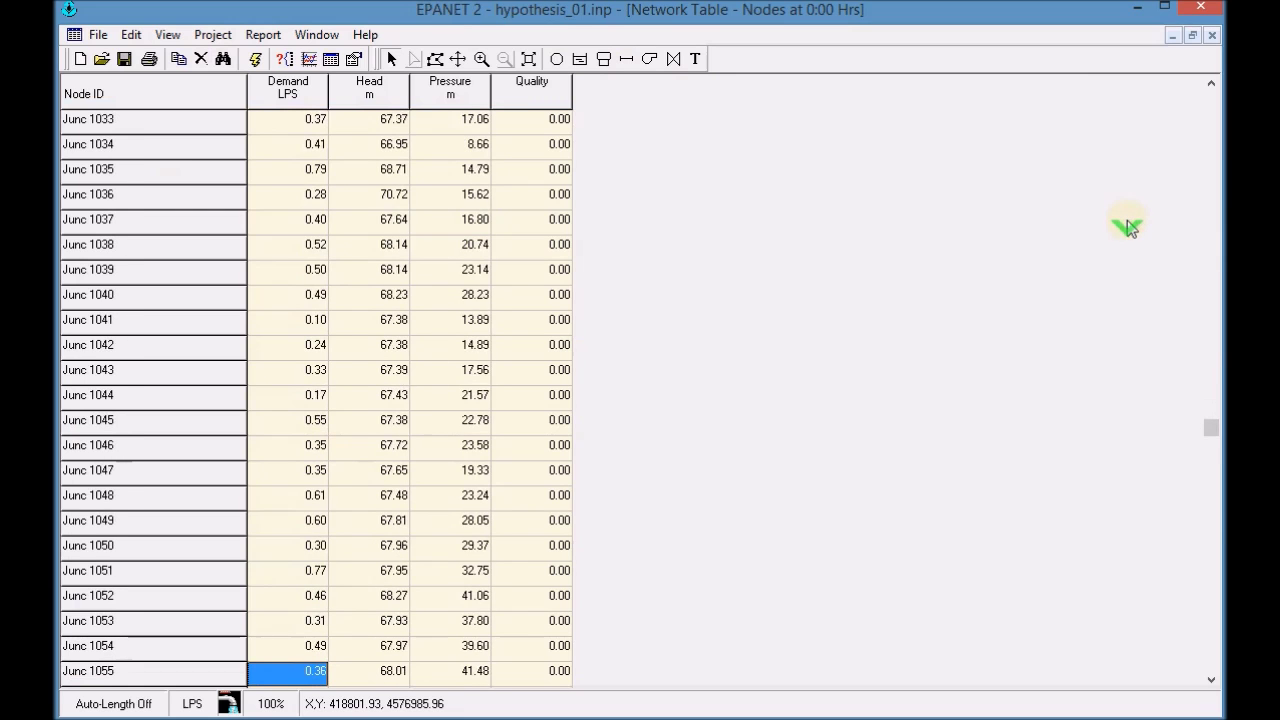
{"action": "key", "text": "Down"}
{"action": "key", "text": "Down"}
{"action": "key", "text": "Down"}
{"action": "key", "text": "Down"}
{"action": "key", "text": "Down"}
{"action": "key", "text": "Down"}
{"action": "key", "text": "Down"}
{"action": "key", "text": "Down"}
{"action": "key", "text": "Down"}
{"action": "key", "text": "Down"}
{"action": "key", "text": "Down"}
{"action": "key", "text": "Down"}
{"action": "key", "text": "Down"}
{"action": "key", "text": "Down"}
{"action": "key", "text": "Down"}
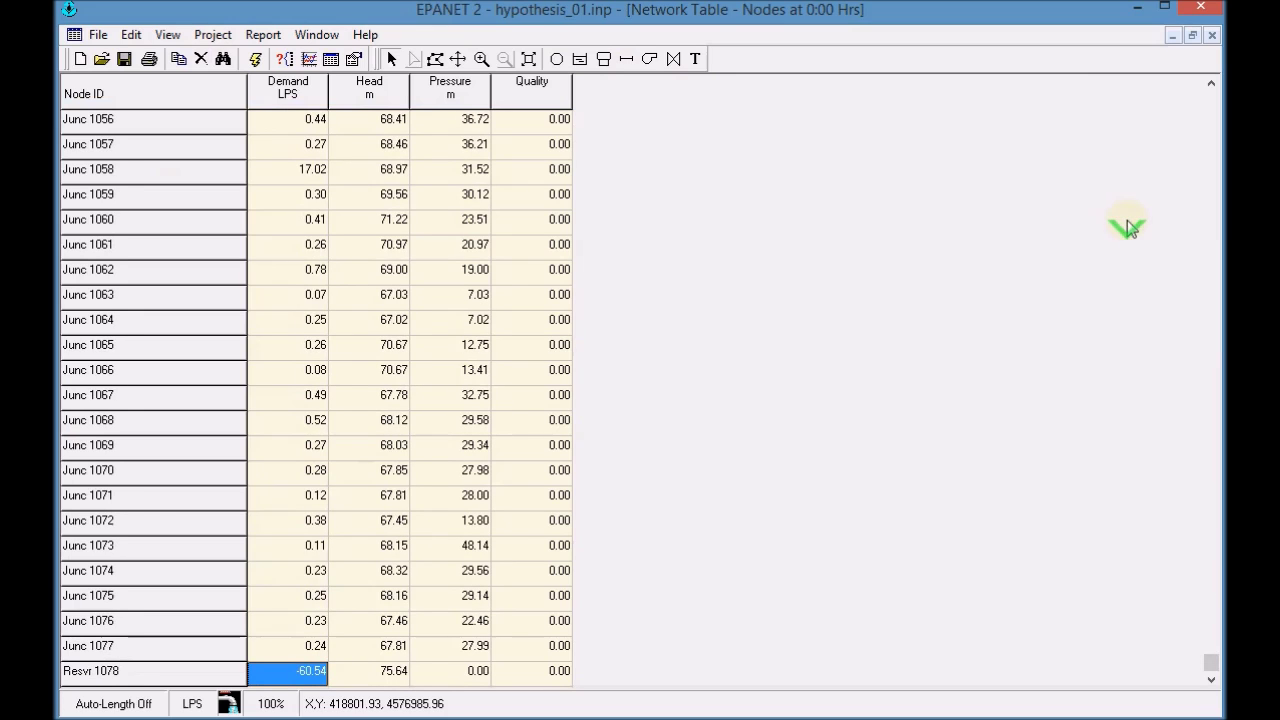
- Close the node table and begin saving the project as hypothesis_01.net
{"action": "left_click_drag", "start_coordinate": [1215, 657], "coordinate": [1217, 100]}
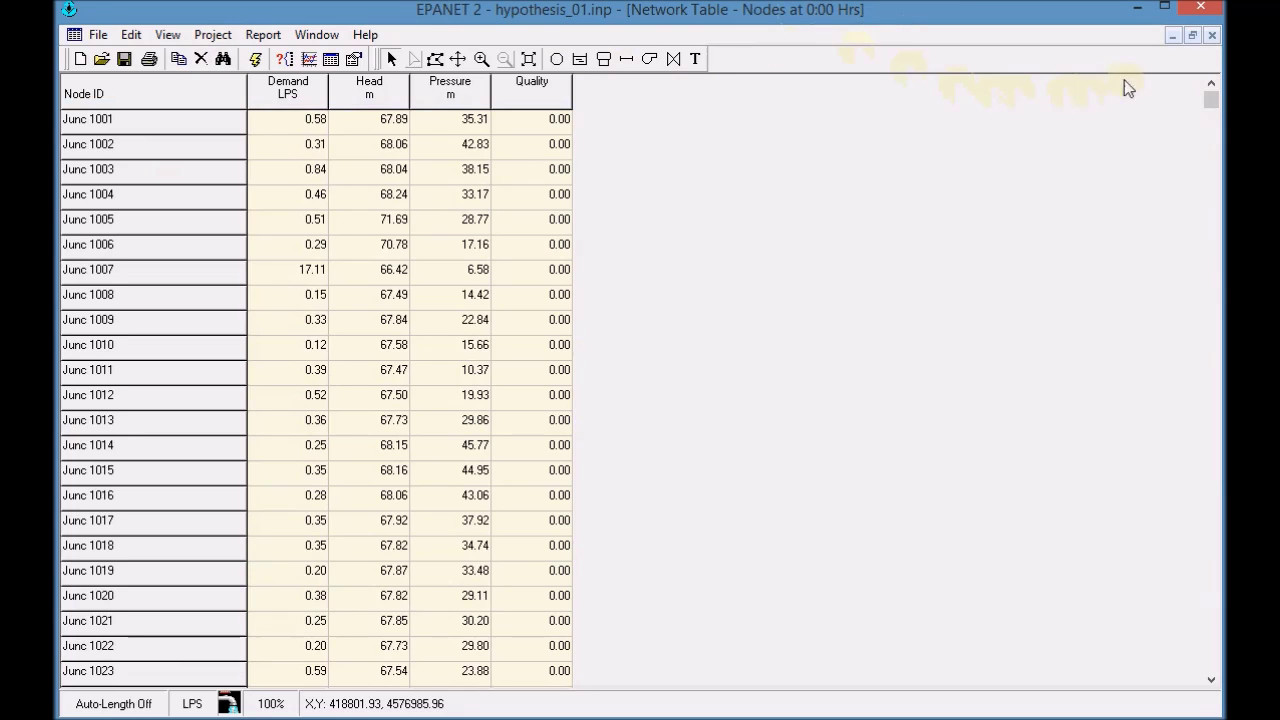
{"action": "left_click", "coordinate": [1211, 36]}
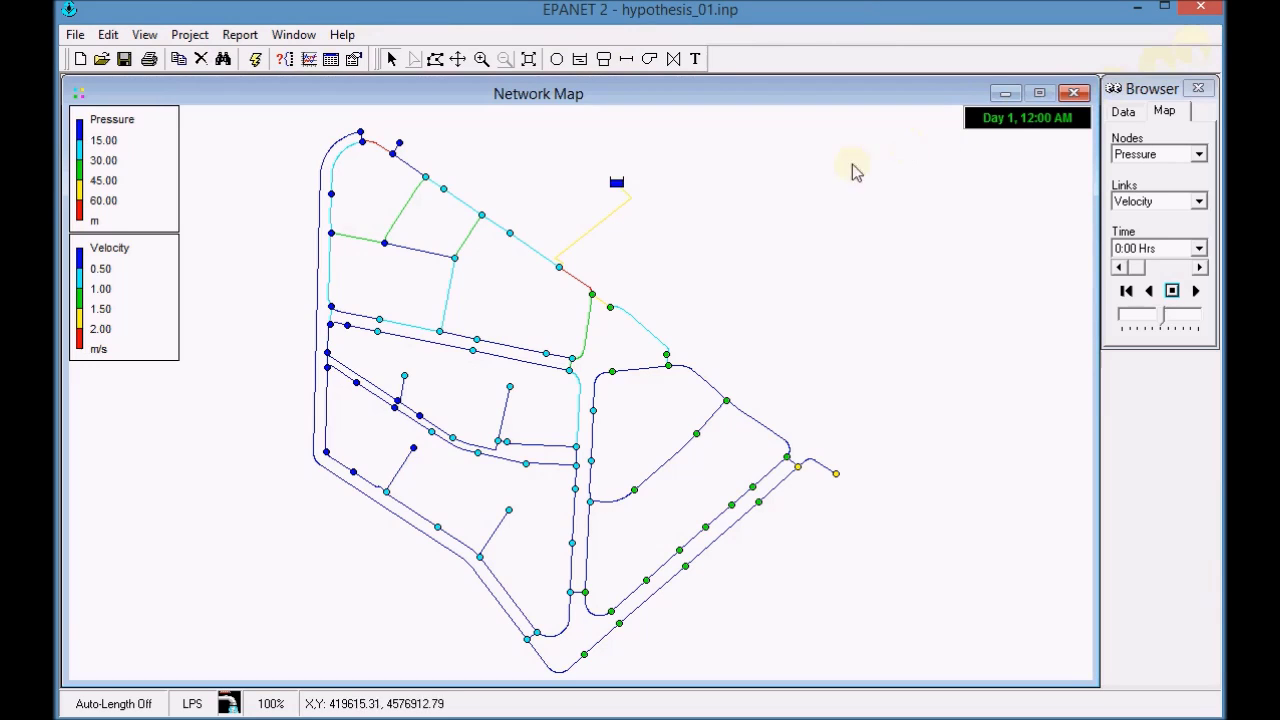
{"action": "left_click", "coordinate": [124, 60]}
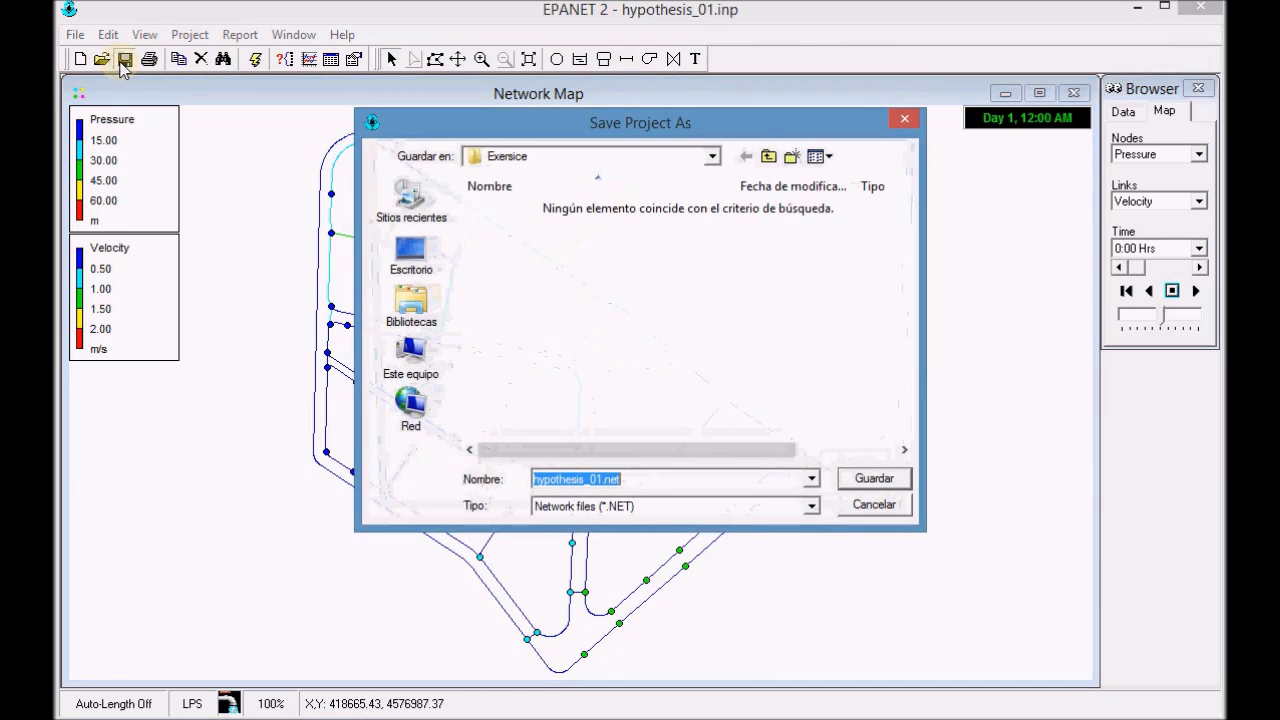